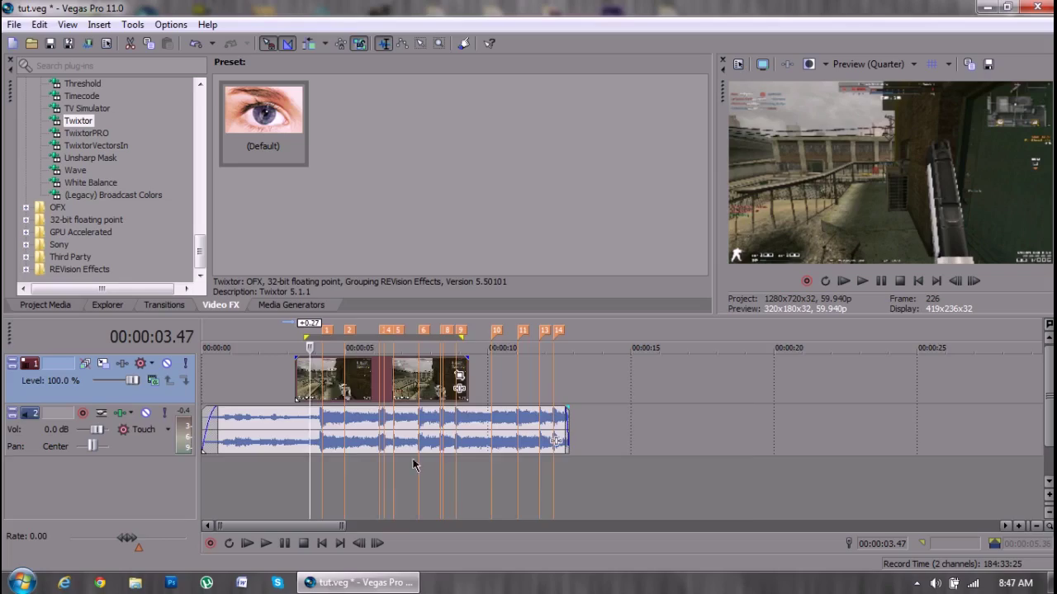
# Save the tut.veg project.
pyautogui.scroll(3, 417, 464)
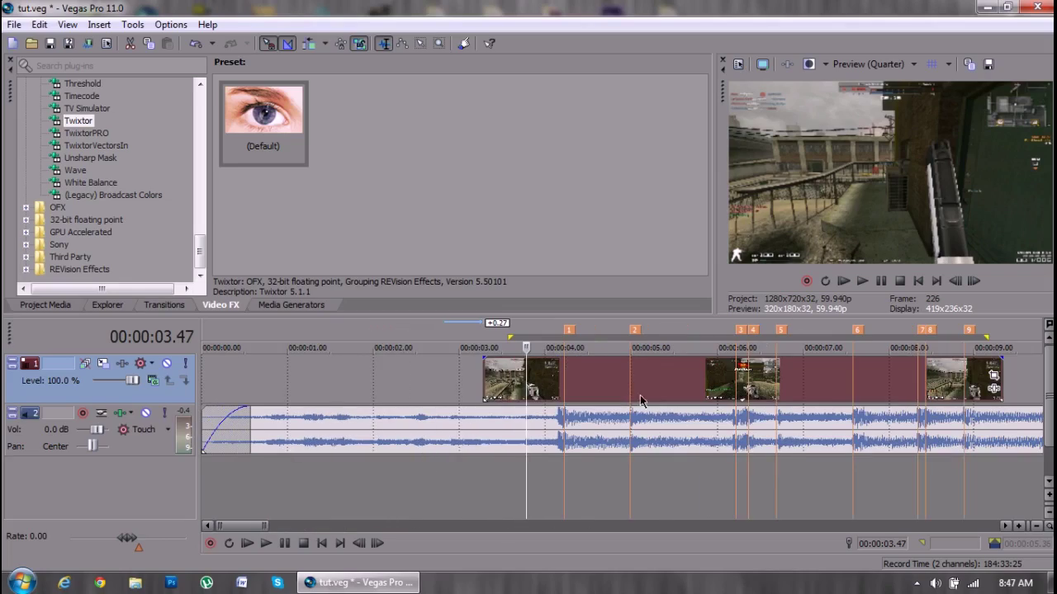
pyautogui.scroll(-3, 425, 458)
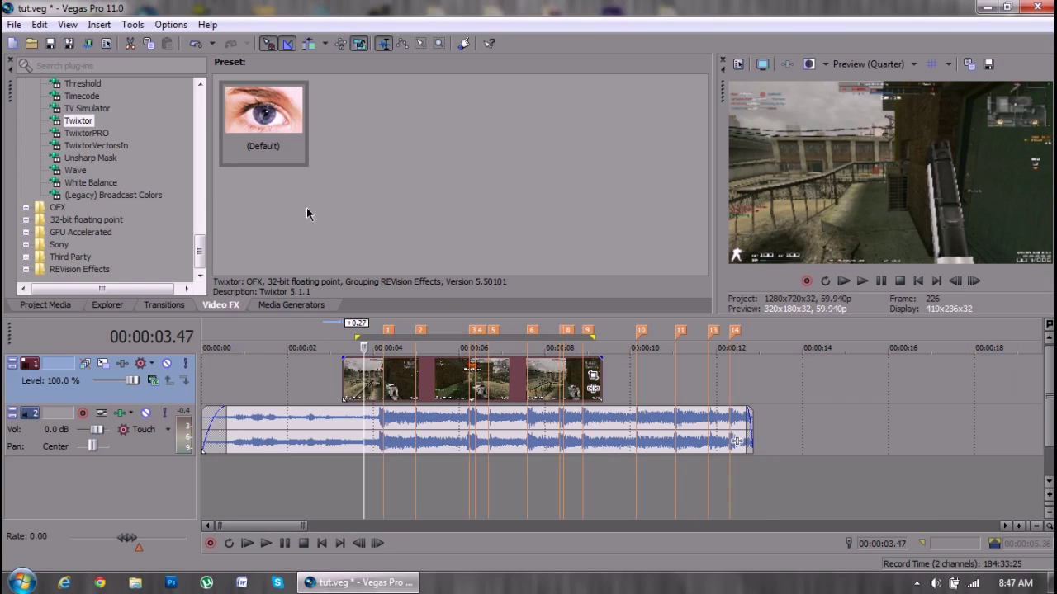
pyautogui.click(51, 44)
# Check a time range near the music's end, then select the gameplay and music events.
pyautogui.moveTo(778, 431); pyautogui.dragTo(686, 417)
pyautogui.click(815, 450)
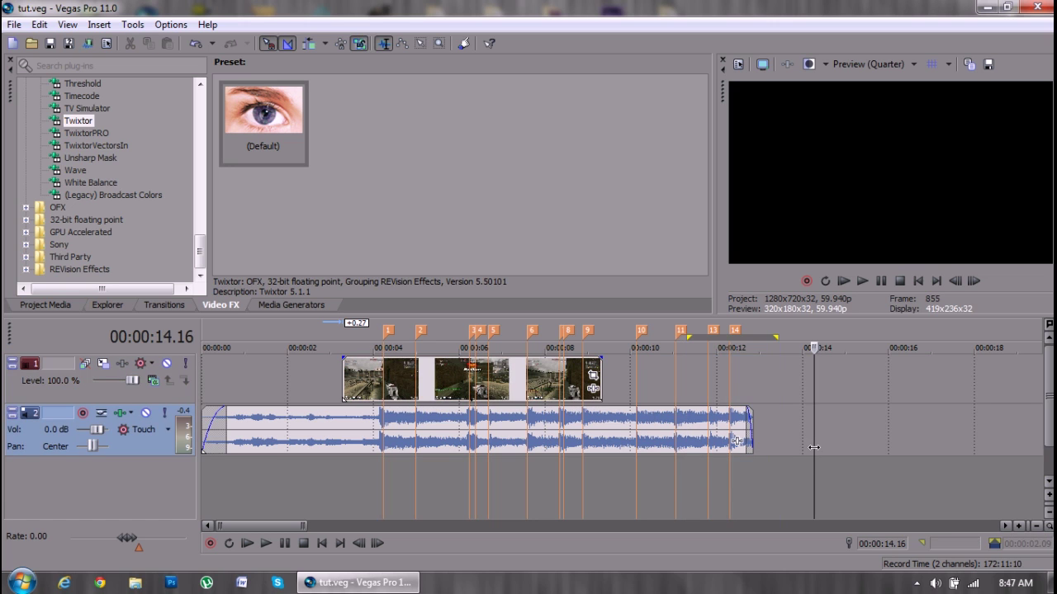
pyautogui.click(442, 393)
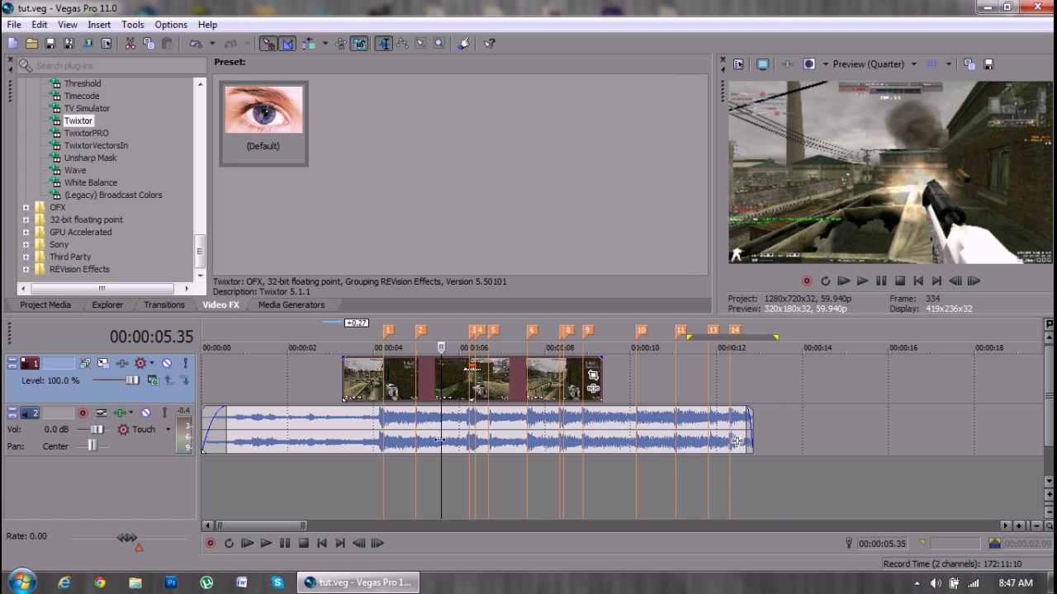
pyautogui.doubleClick(355, 441)
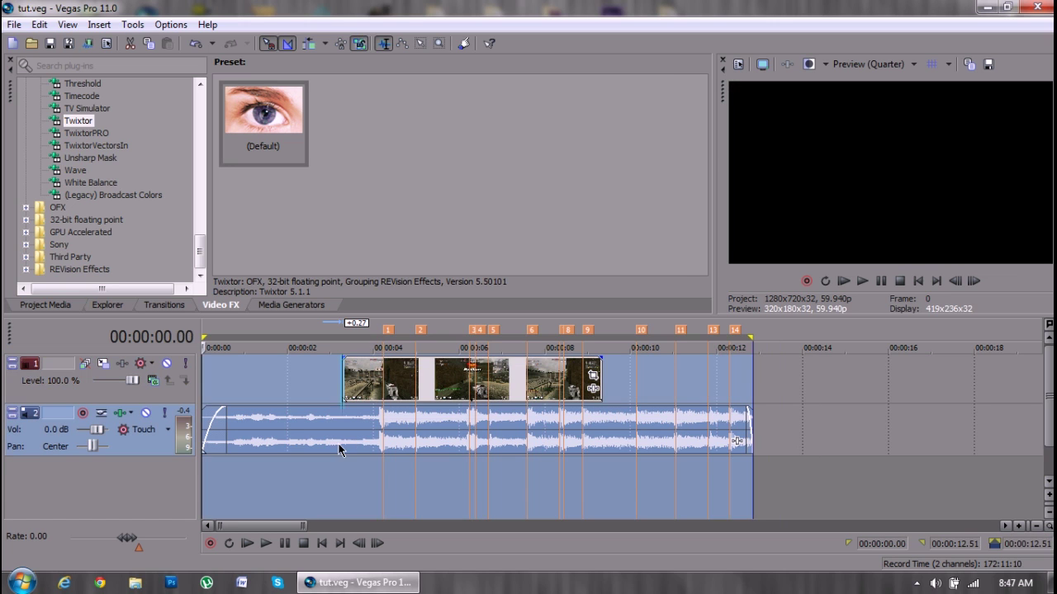
pyautogui.click(351, 433)
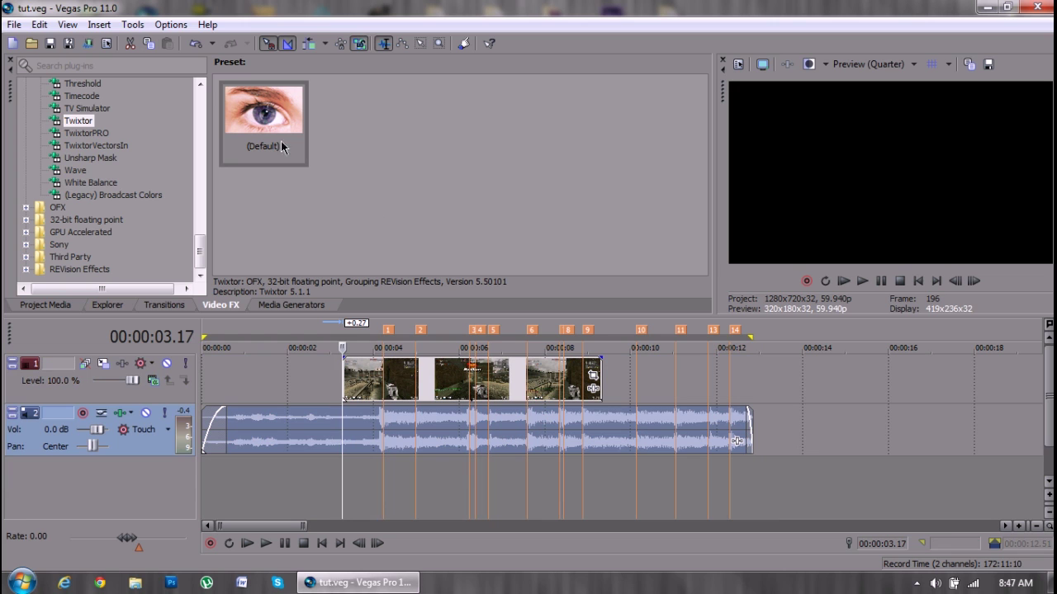
# Confirm the project properties: 1280x720 at 59.940 fps, and accept them.
pyautogui.click(12, 25)
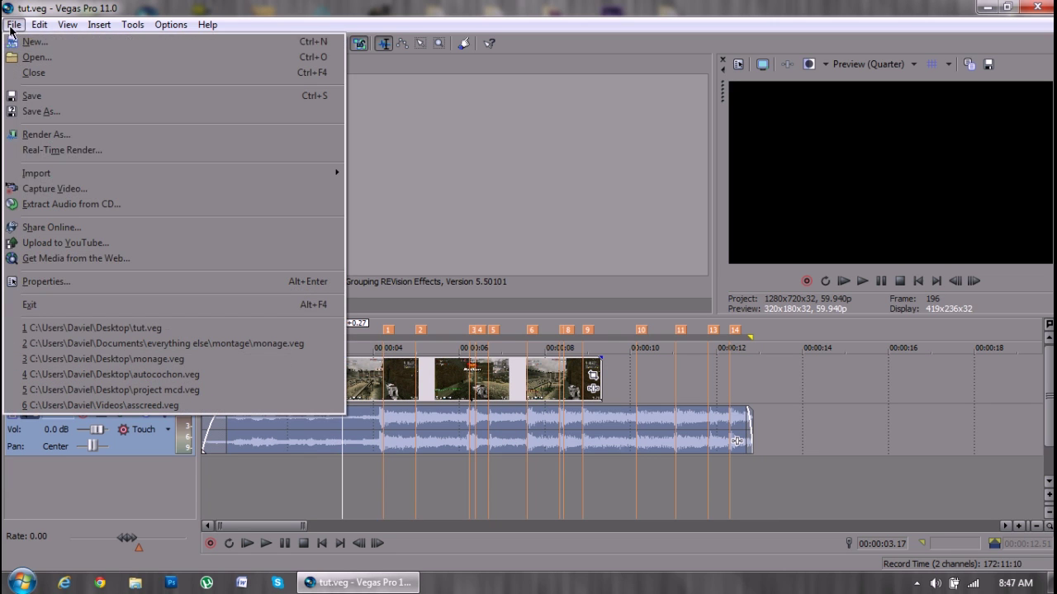
pyautogui.click(46, 282)
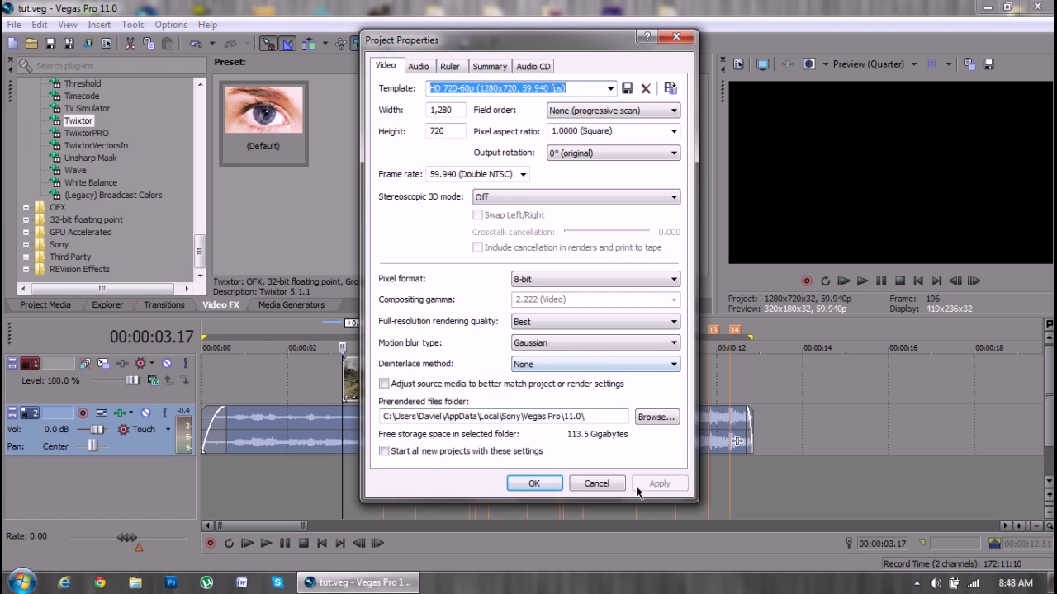
pyautogui.click(496, 173)
pyautogui.click(522, 180)
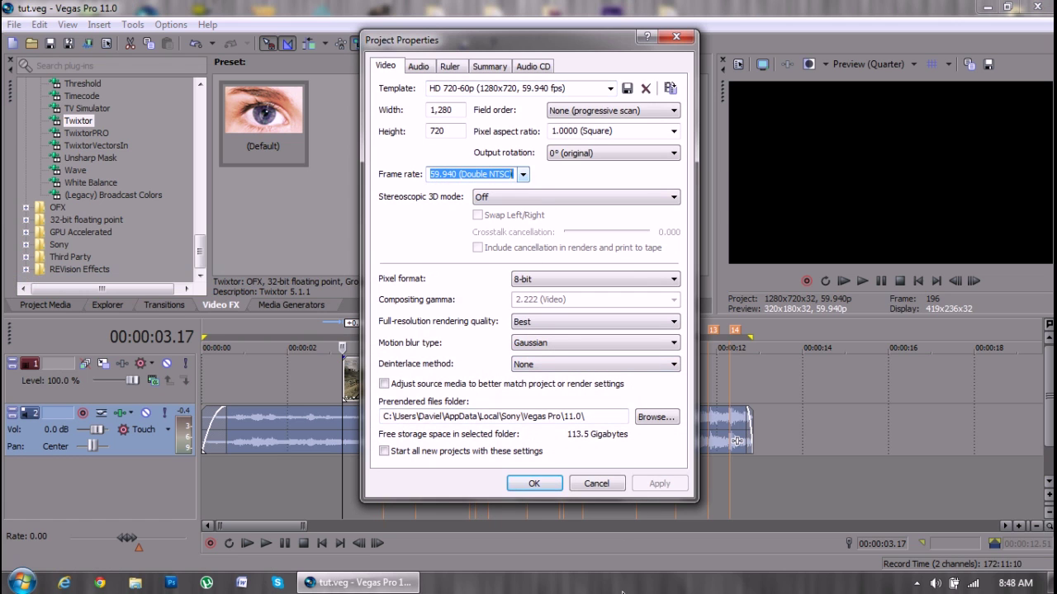
pyautogui.click(534, 484)
# Set the gameplay video event's switch to Disable Resample.
pyautogui.click(524, 481)
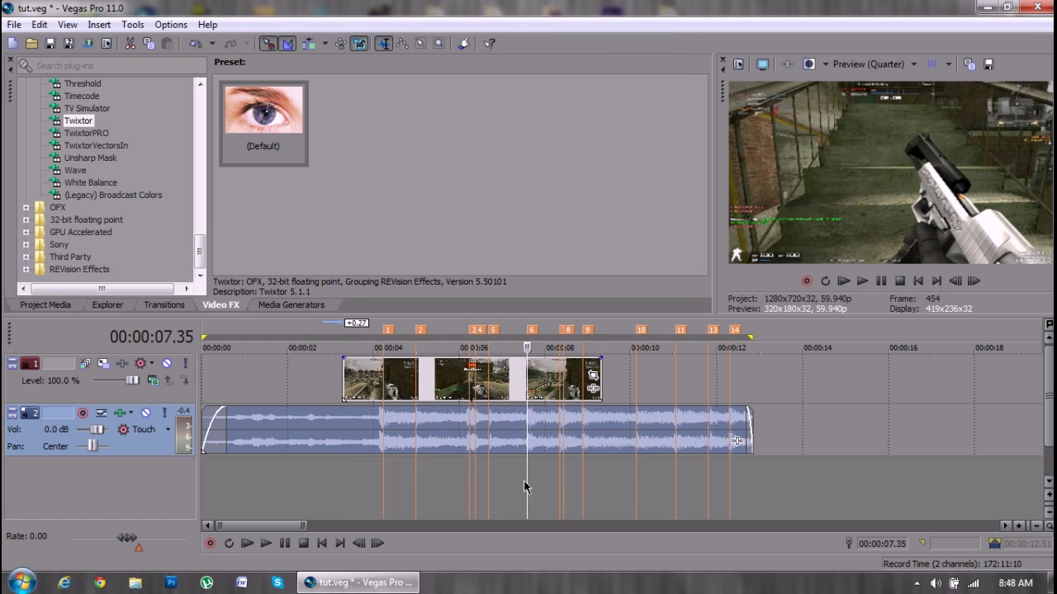
pyautogui.scroll(3, 506, 469)
pyautogui.scroll(-3, 505, 469)
pyautogui.scroll(2, 469, 384)
pyautogui.rightClick(494, 383)
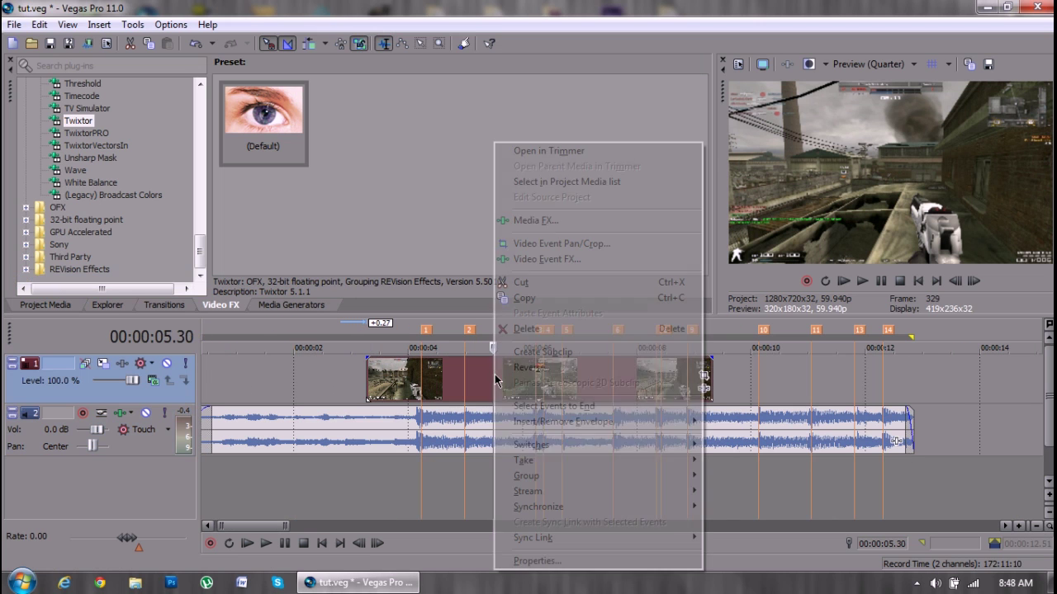
pyautogui.moveTo(562, 445)
pyautogui.click(747, 565)
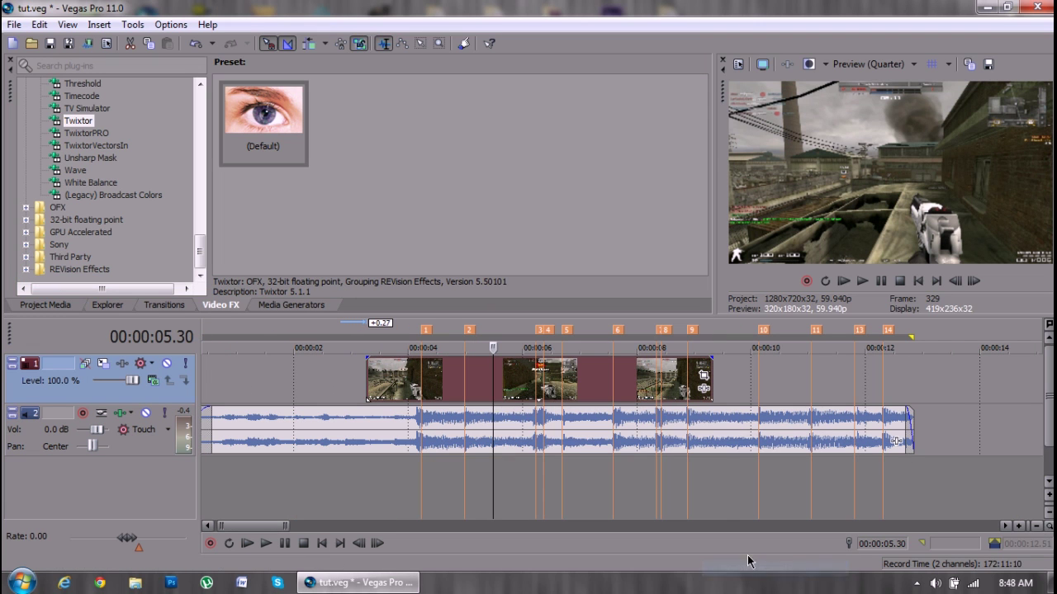
# Move the playhead along the clip to about 5.31 seconds.
pyautogui.click(393, 384)
pyautogui.scroll(-1, 395, 386)
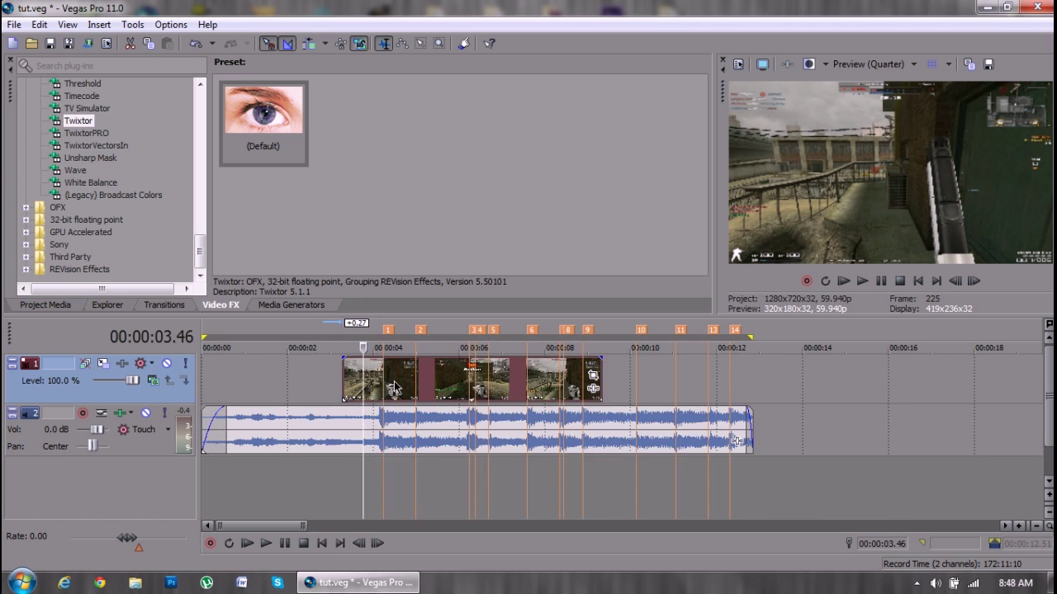
pyautogui.scroll(-1, 395, 386)
pyautogui.scroll(3, 582, 429)
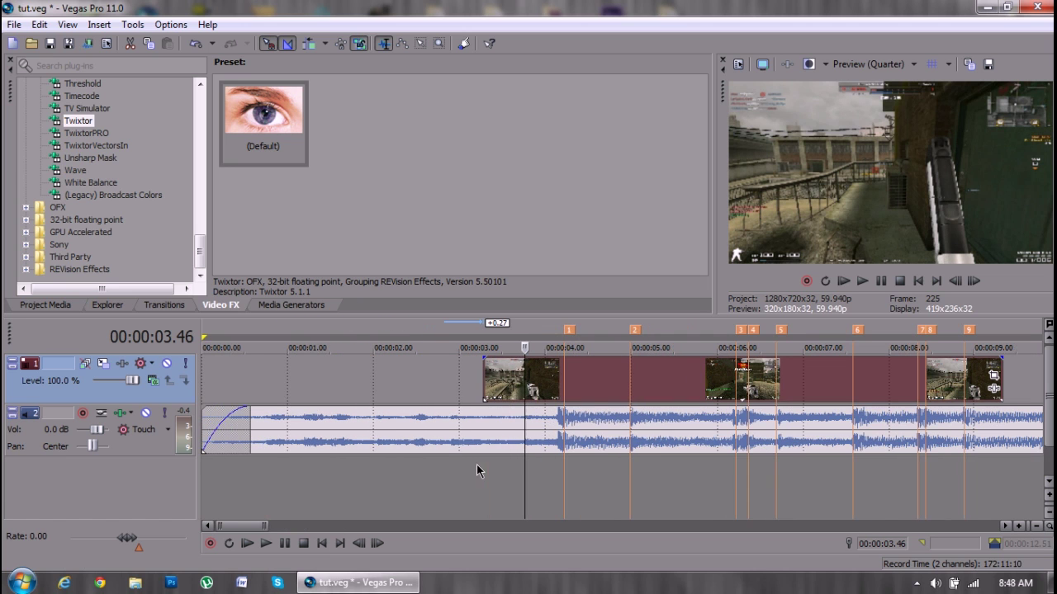
pyautogui.click(673, 369)
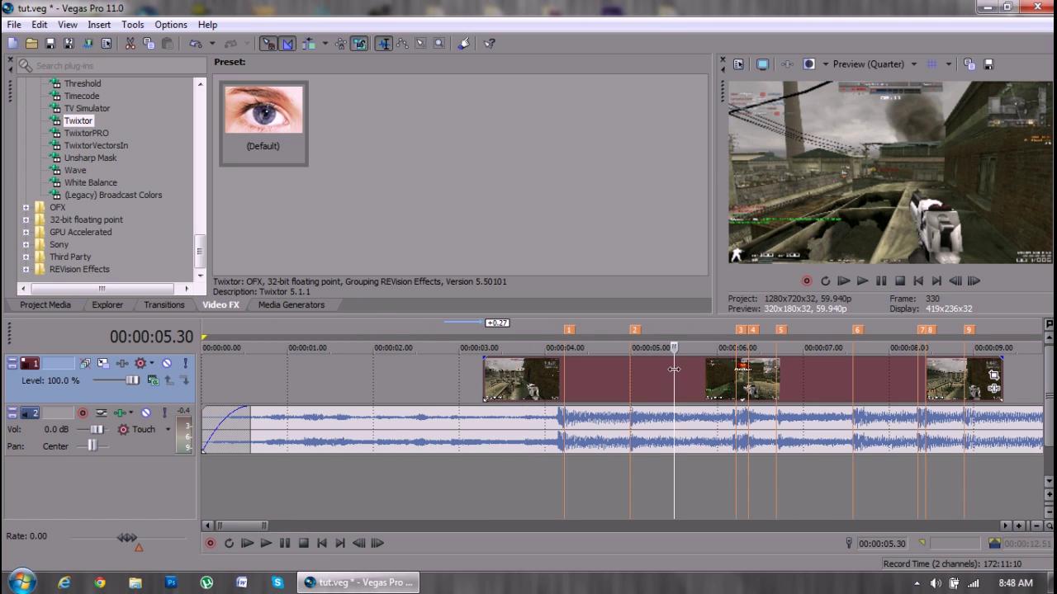
# Split the gameplay clip at 00:00:05.34.
pyautogui.press('Right')
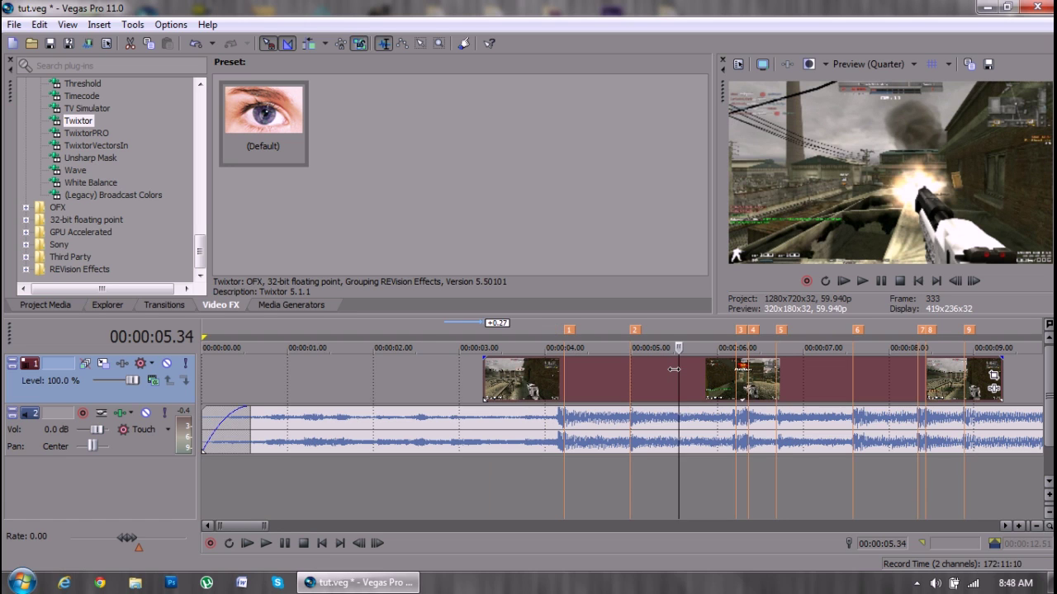
pyautogui.press('s')
pyautogui.scroll(-1, 673, 369)
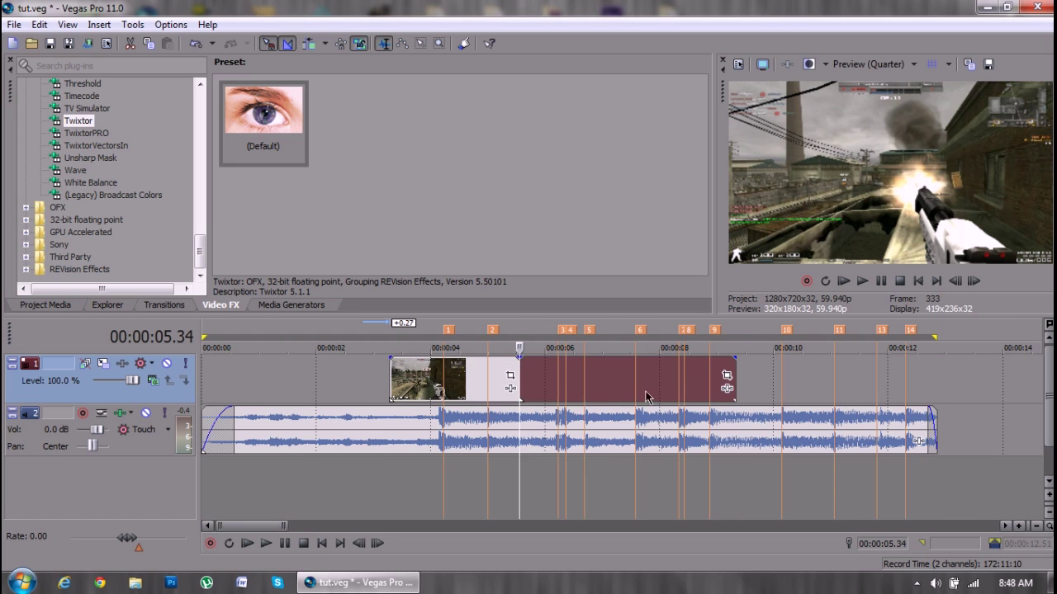
# Slide the second clip piece so it starts near beat marker 3.
pyautogui.moveTo(606, 376); pyautogui.dragTo(767, 390)
pyautogui.scroll(-1, 777, 393)
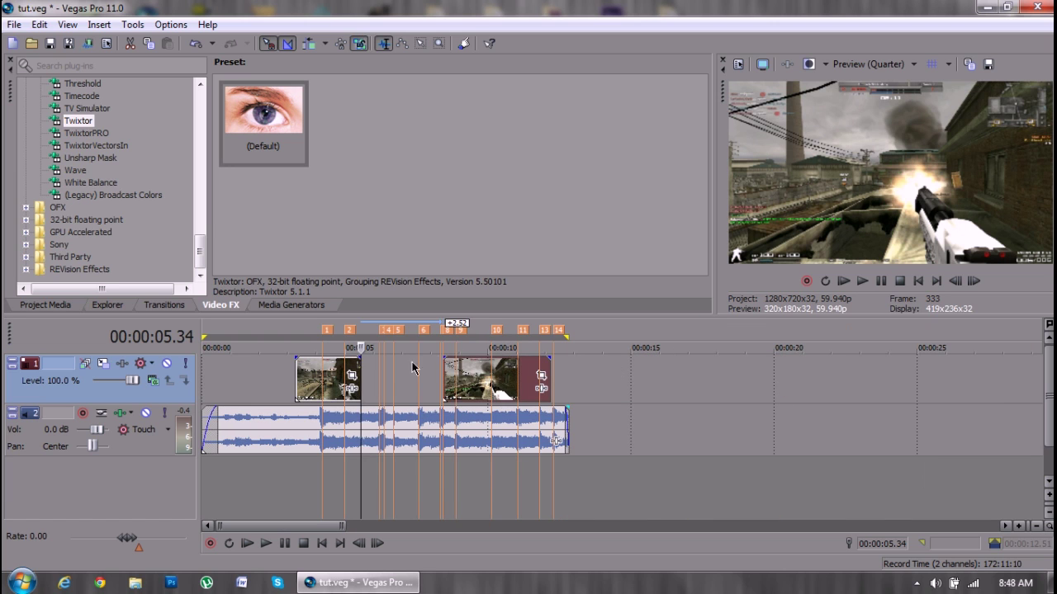
pyautogui.moveTo(510, 379)
pyautogui.mouseDown()
pyautogui.moveTo(433, 396)
pyautogui.moveTo(446, 419)
pyautogui.moveTo(444, 390)
pyautogui.moveTo(508, 384)
pyautogui.mouseUp()
pyautogui.scroll(2, 447, 418)
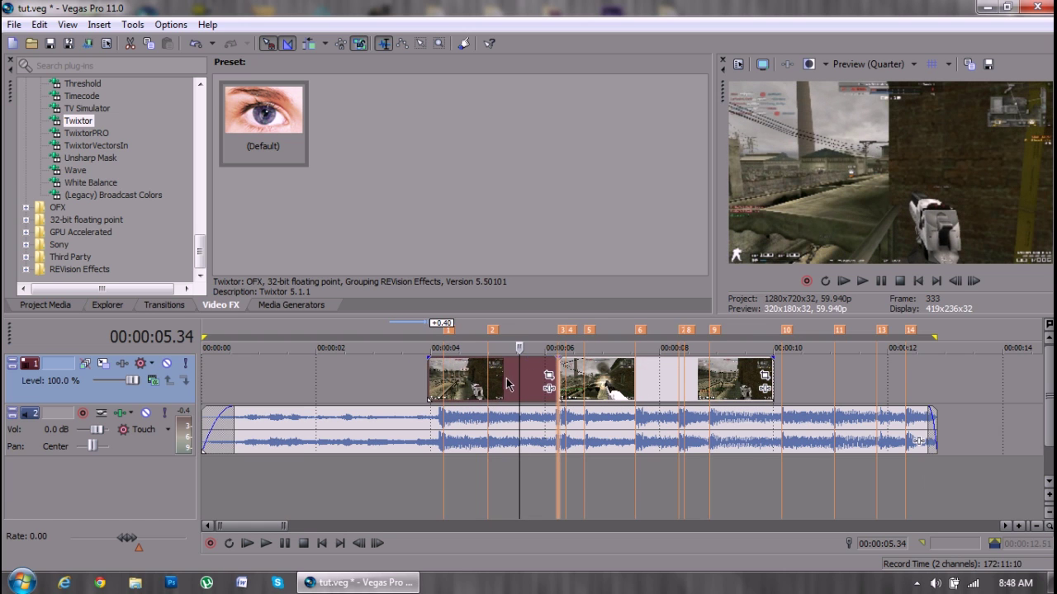
# Select the music event and move the playhead to 00:00:03.02.
pyautogui.click(441, 429)
pyautogui.scroll(3, 488, 429)
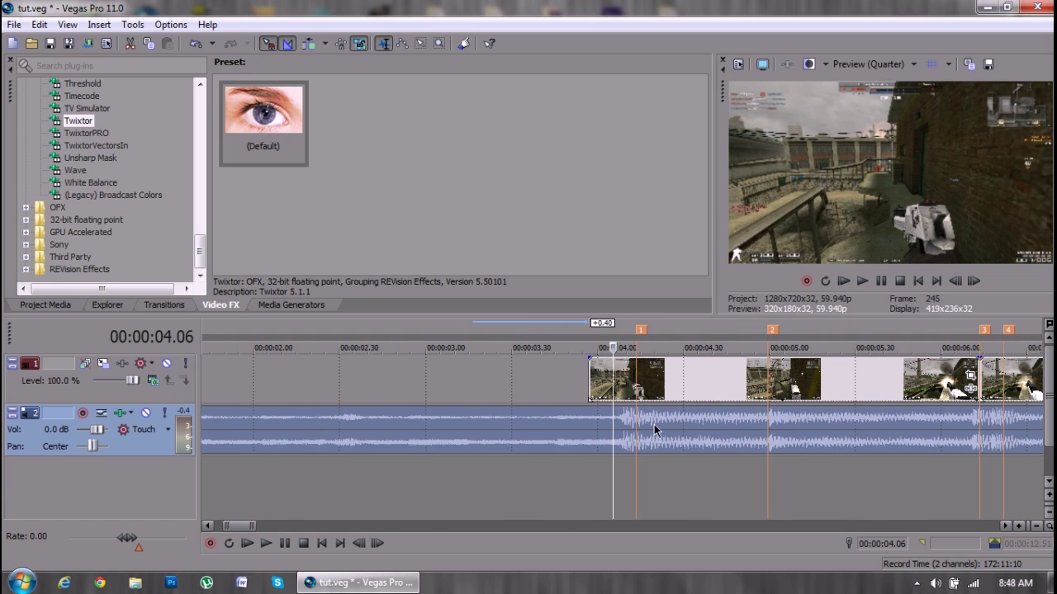
pyautogui.scroll(-3, 649, 429)
pyautogui.rightClick(139, 546)
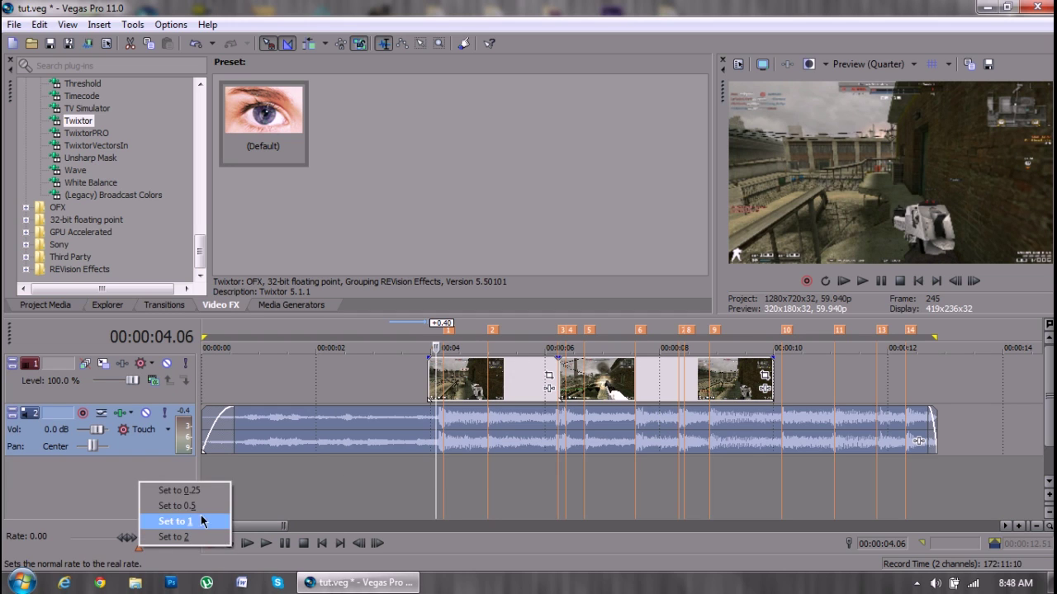
pyautogui.click(208, 506)
pyautogui.click(374, 486)
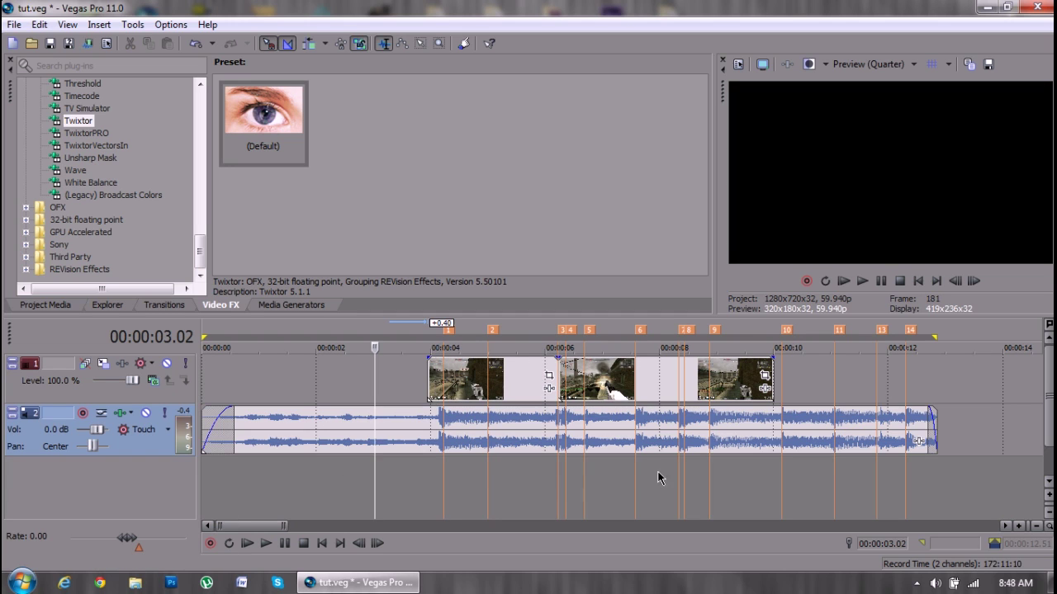
# Delete an accidentally added marker and nudge marker 1 slightly earlier.
pyautogui.press('m')
pyautogui.rightClick(382, 333)
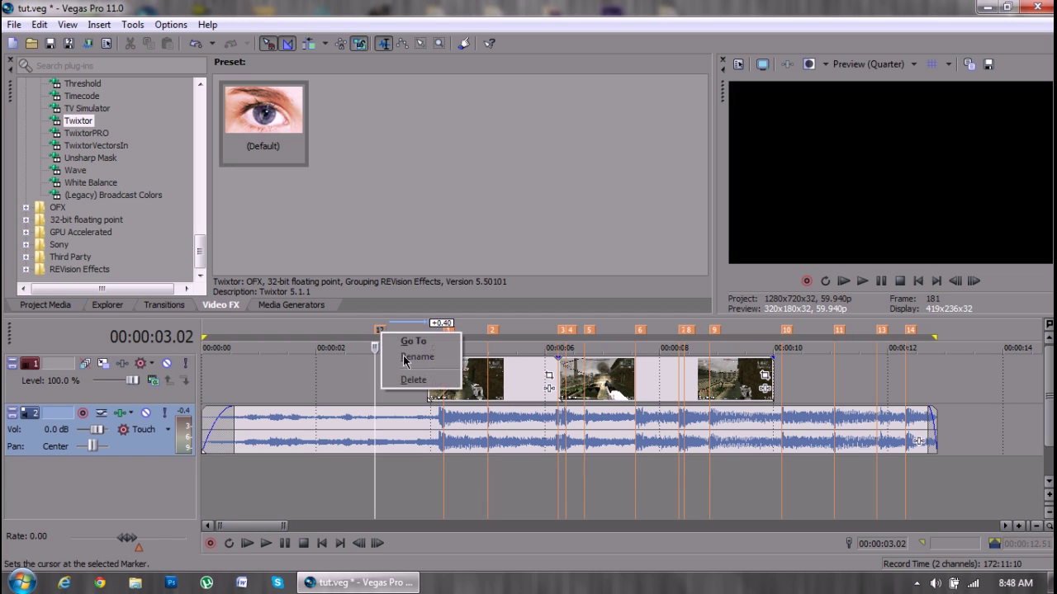
pyautogui.click(412, 379)
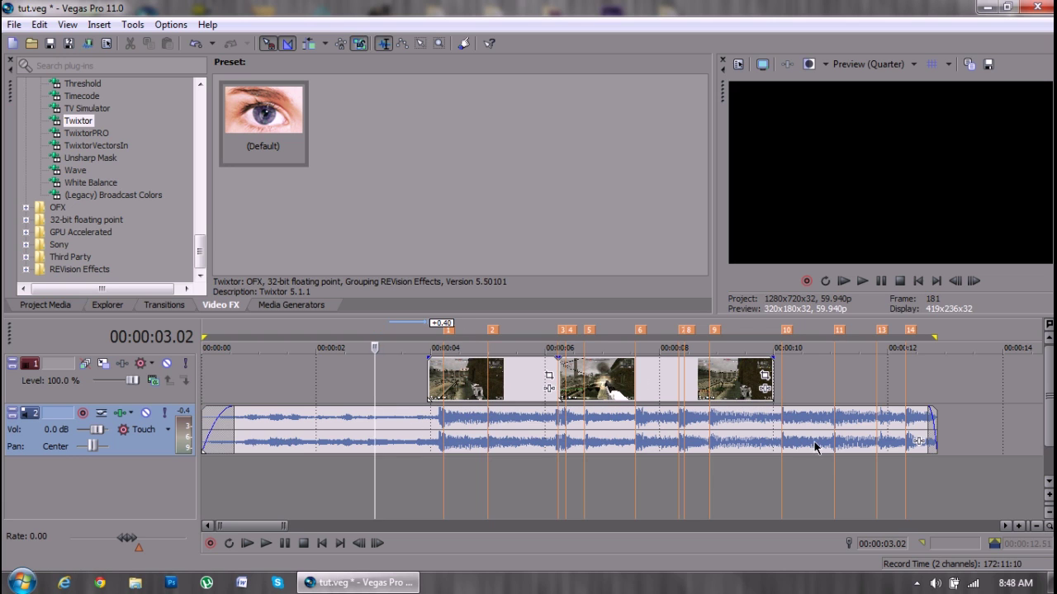
pyautogui.scroll(3, 484, 429)
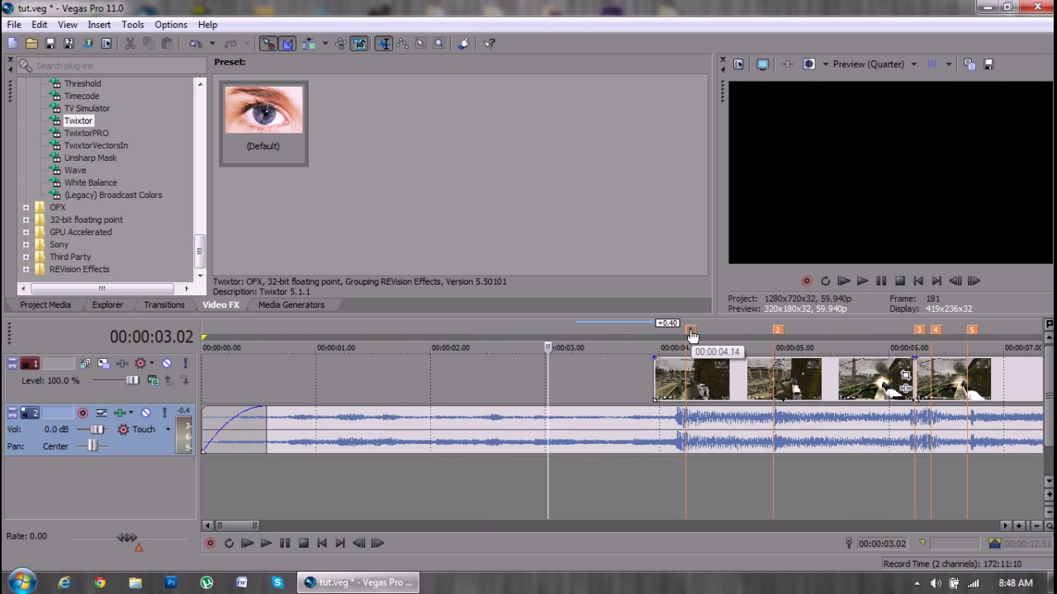
pyautogui.moveTo(689, 330); pyautogui.dragTo(682, 331)
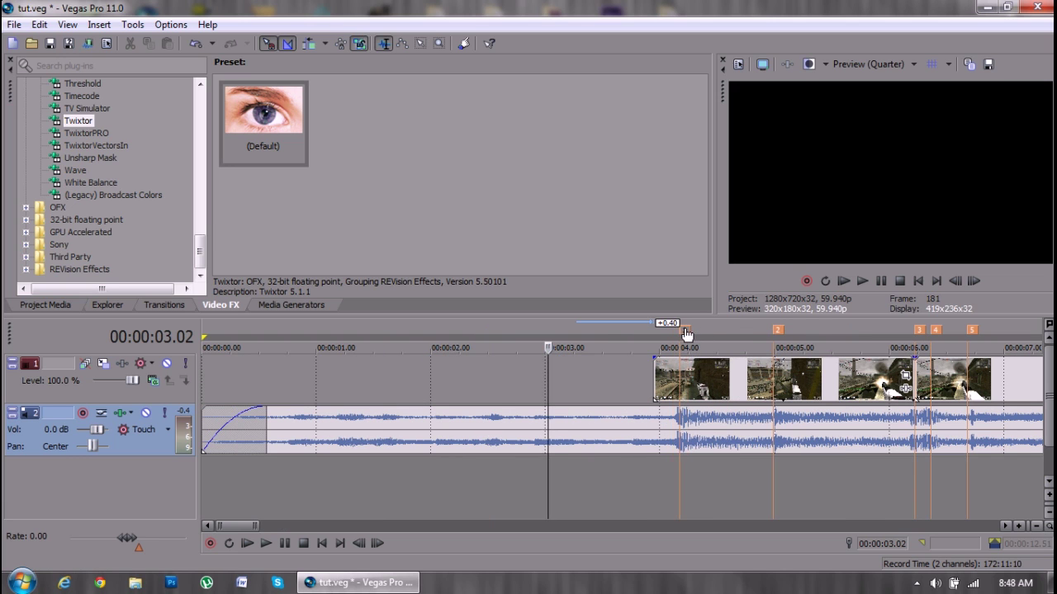
# Select the first gameplay clip on the video track.
pyautogui.click(533, 388)
pyautogui.scroll(-3, 535, 386)
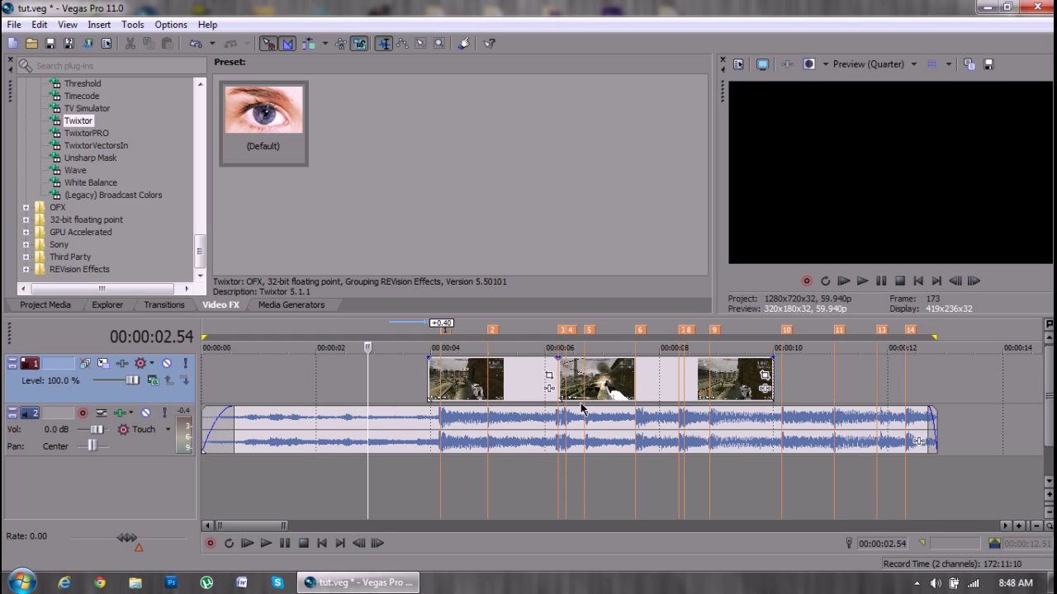
pyautogui.click(450, 376)
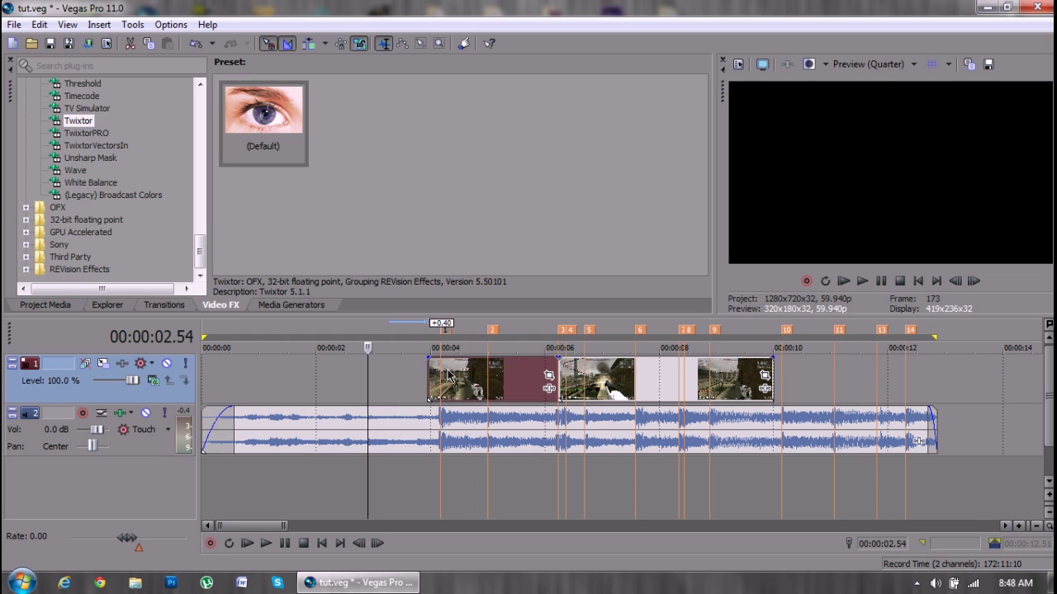
# Apply Twixtor (Default) to the first gameplay clip and set its starting Speed % to 5.
pyautogui.moveTo(256, 116); pyautogui.dragTo(500, 368)
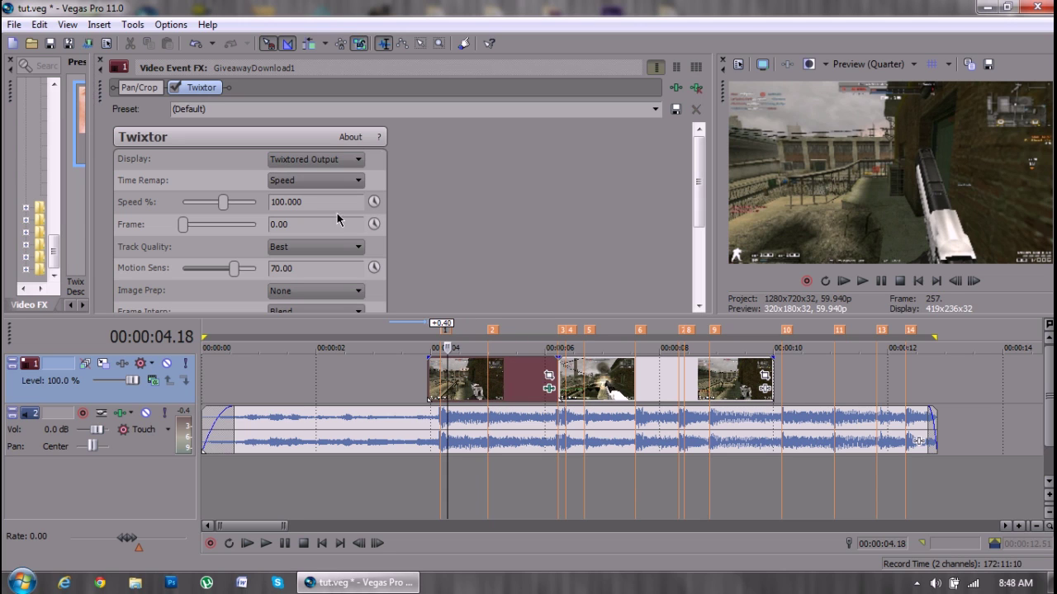
pyautogui.click(174, 200)
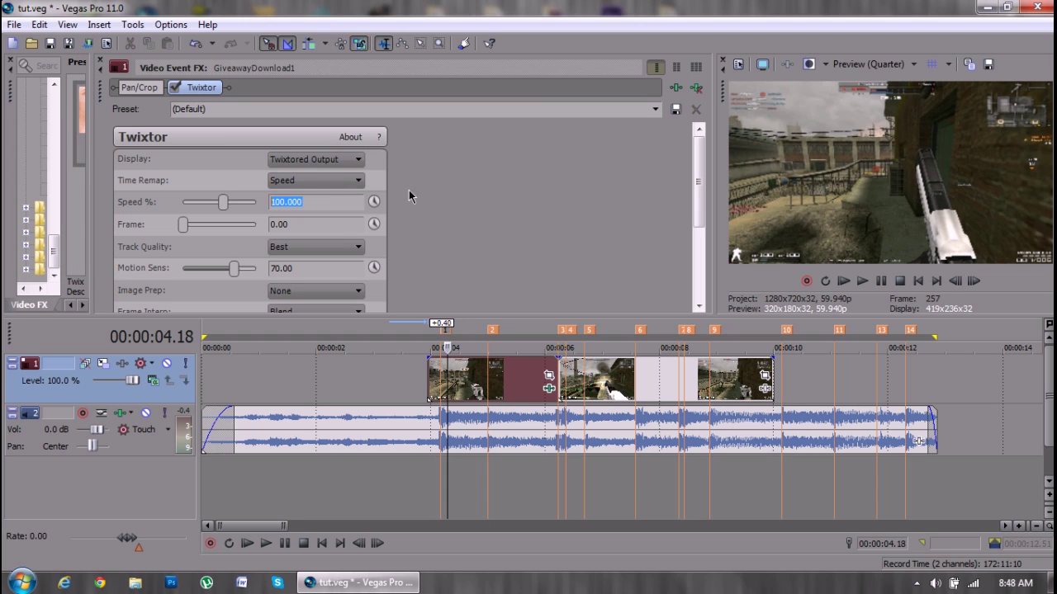
pyautogui.click(375, 202)
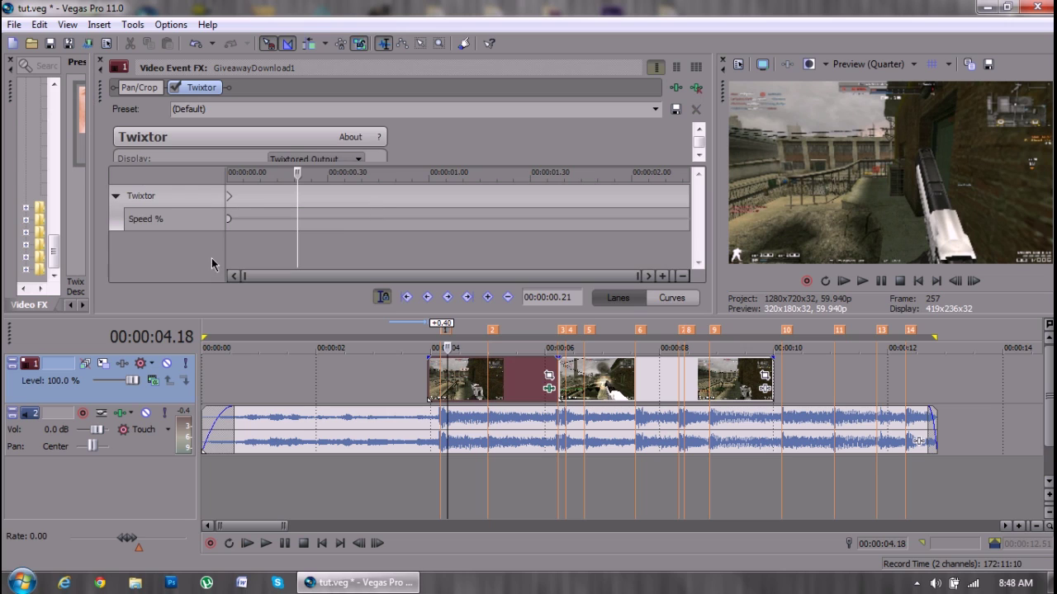
pyautogui.click(227, 203)
pyautogui.scroll(3, 254, 207)
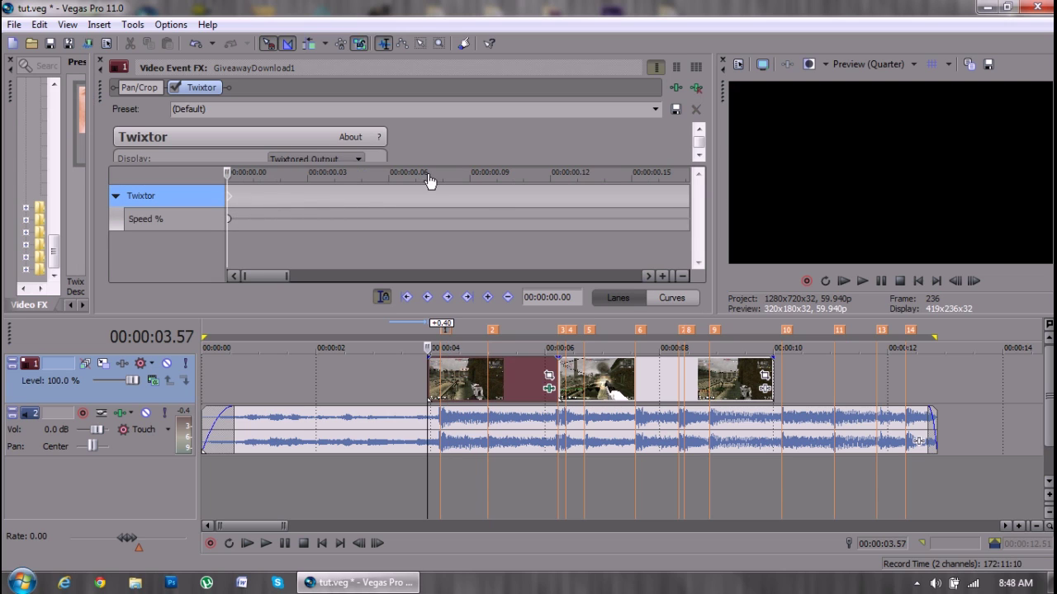
pyautogui.click(229, 222)
pyautogui.doubleClick(229, 221)
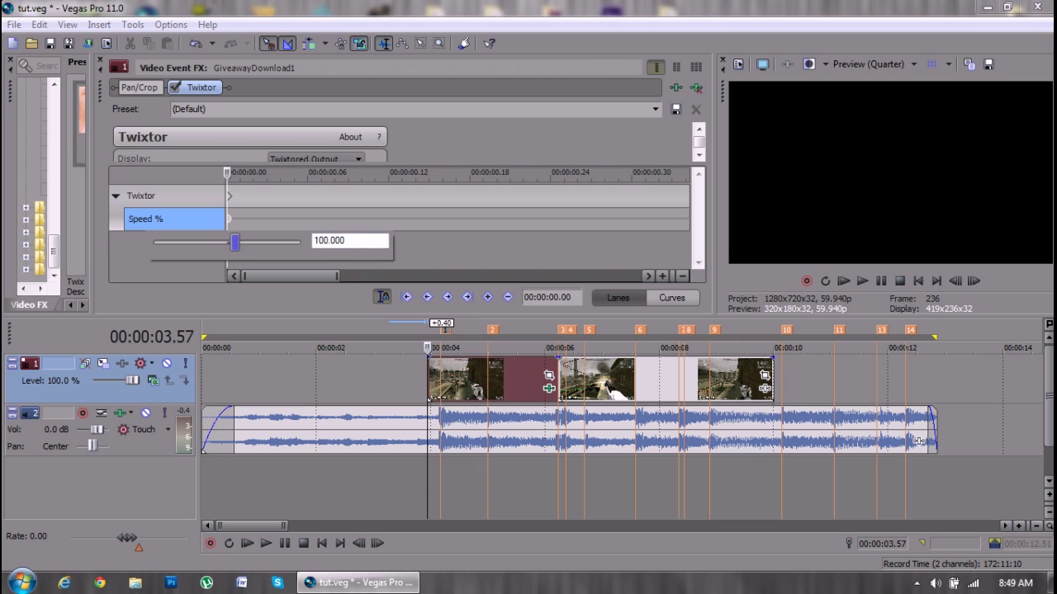
pyautogui.write('5')
pyautogui.press('Return')
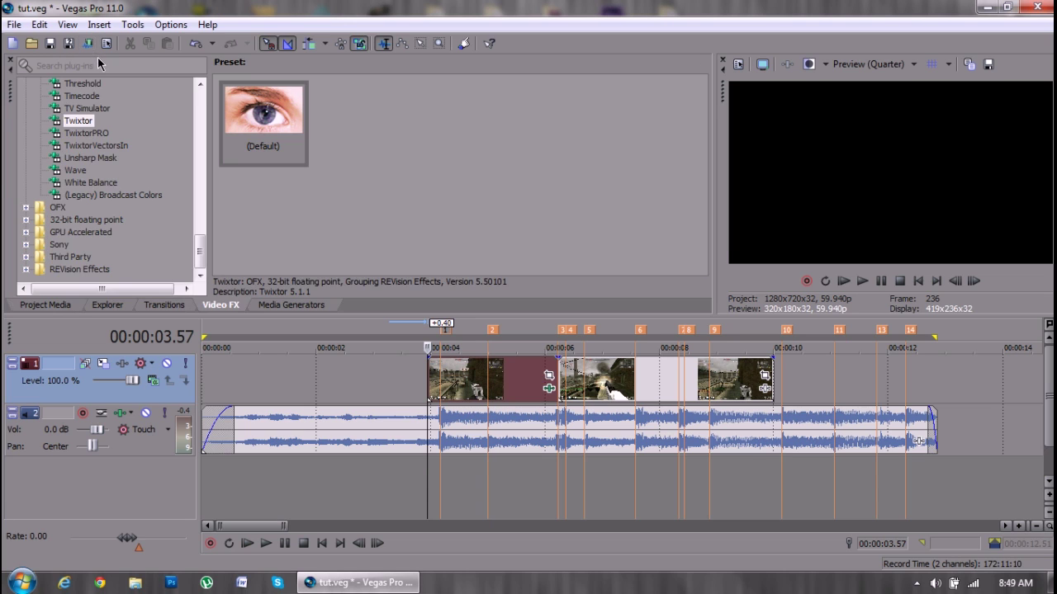
pyautogui.click(99, 61)
# Apply Twixtor to the second gameplay clip with a starting Speed % of 5.
pyautogui.moveTo(227, 101); pyautogui.dragTo(615, 375)
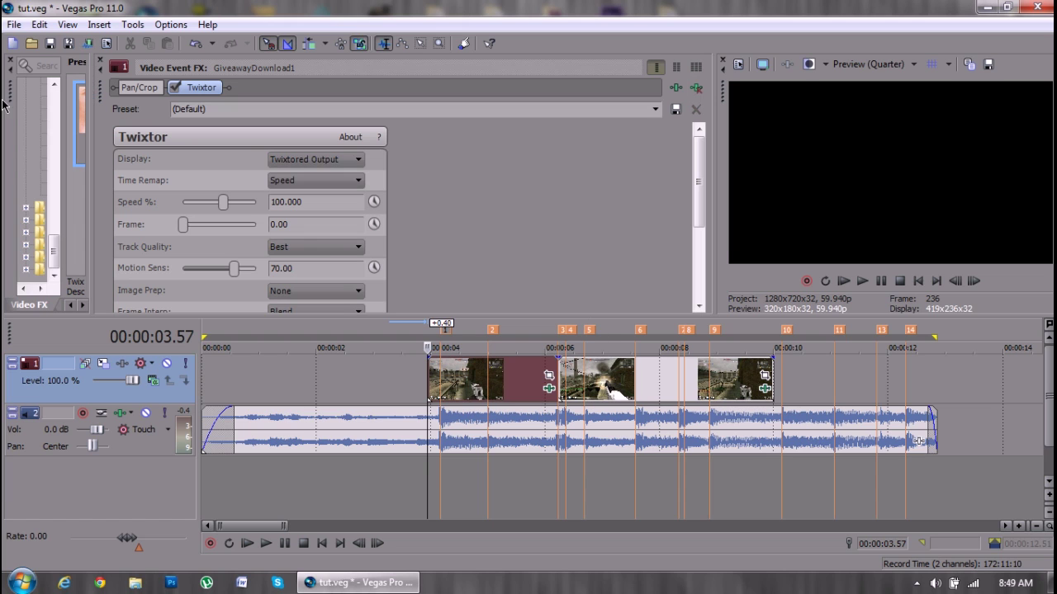
pyautogui.click(374, 202)
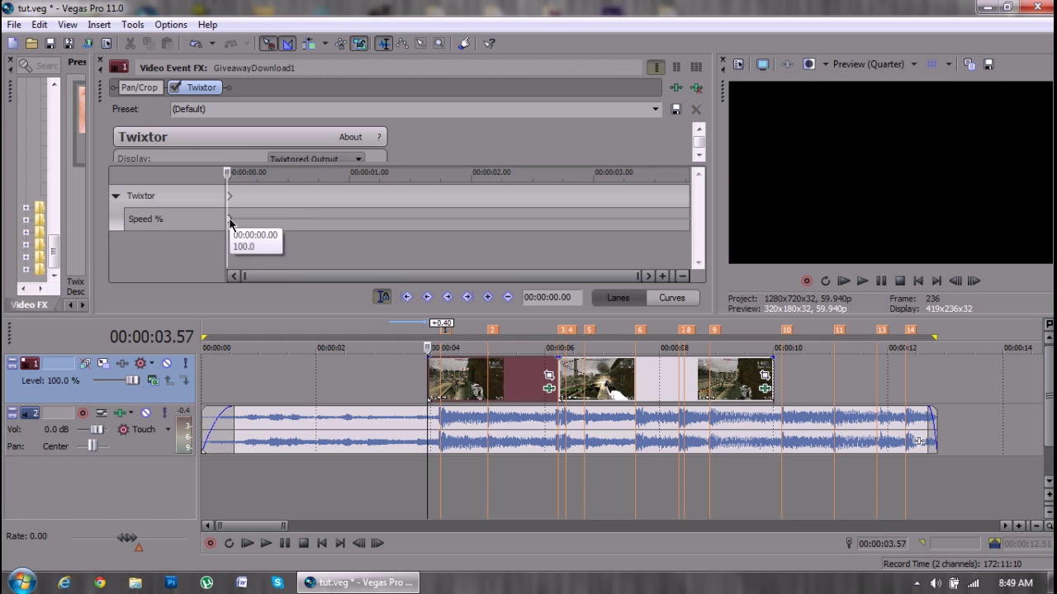
pyautogui.click(229, 219)
pyautogui.write('5')
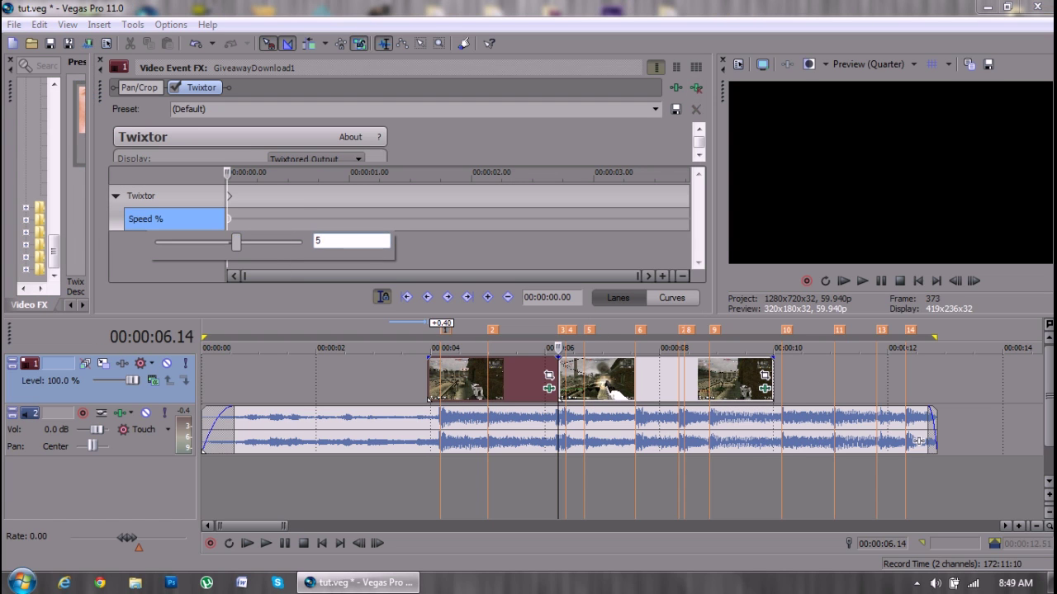
pyautogui.press('Return')
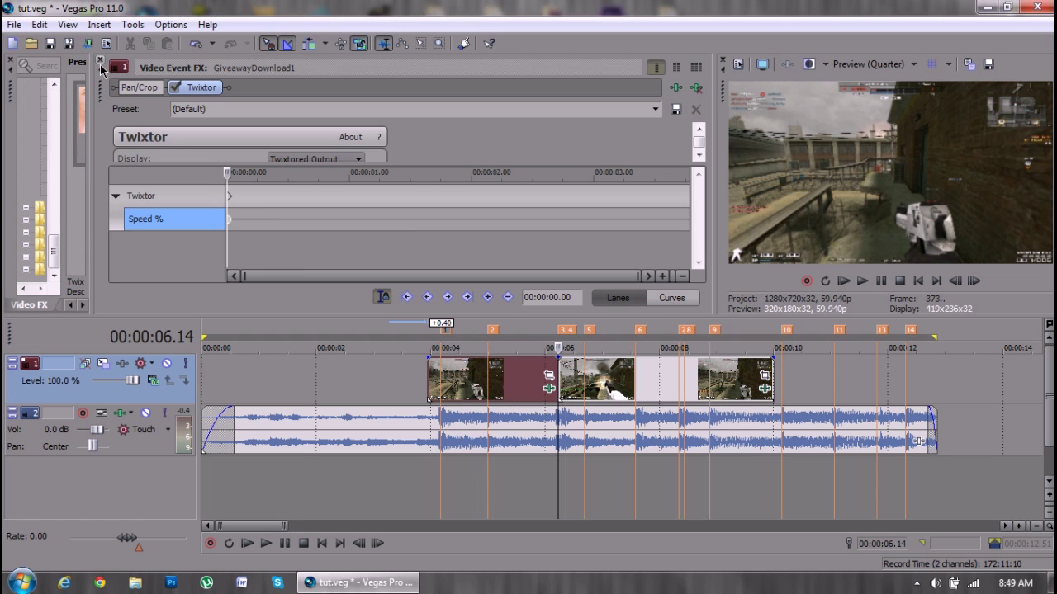
pyautogui.click(100, 60)
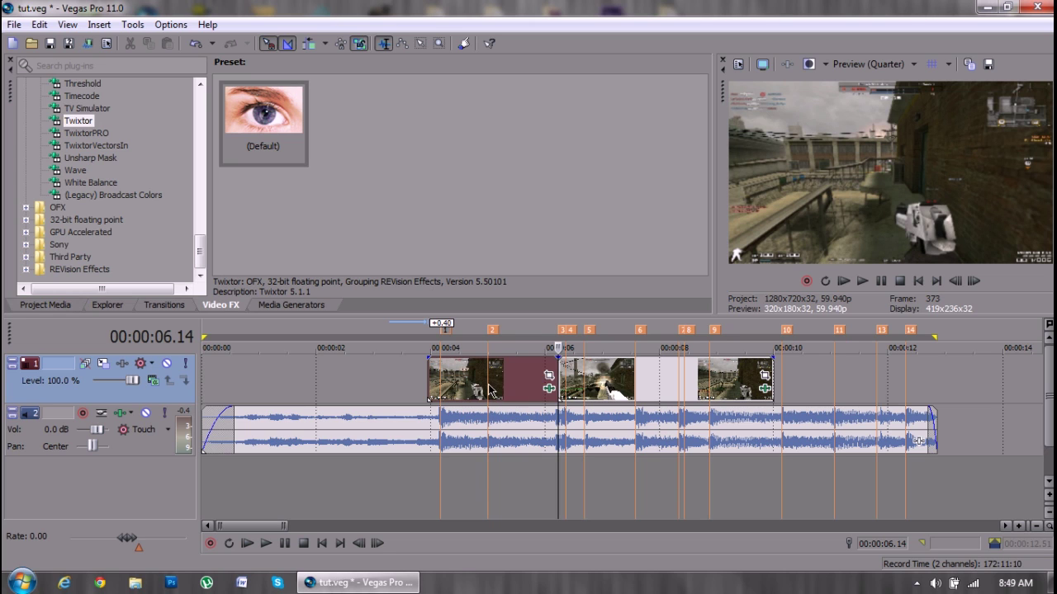
# Extend the first gameplay clip's left edge so it starts much earlier.
pyautogui.click(549, 388)
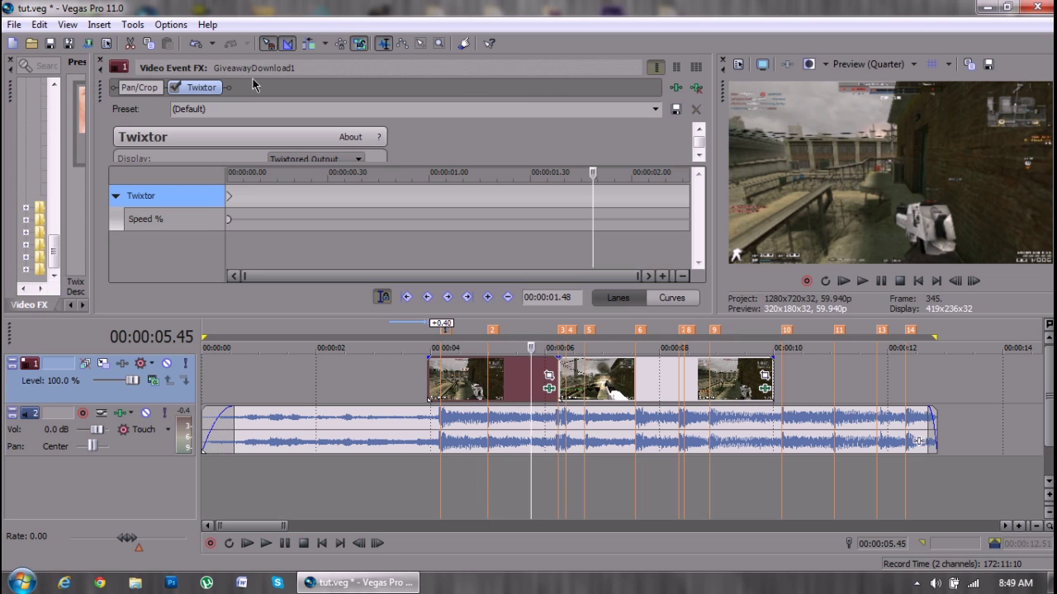
pyautogui.click(100, 61)
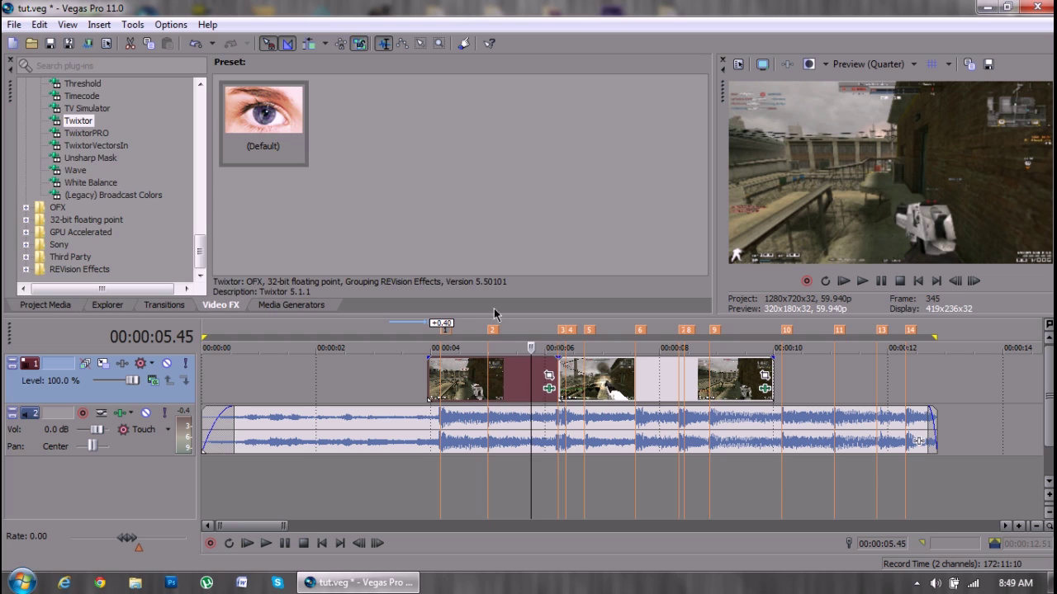
pyautogui.click(511, 378)
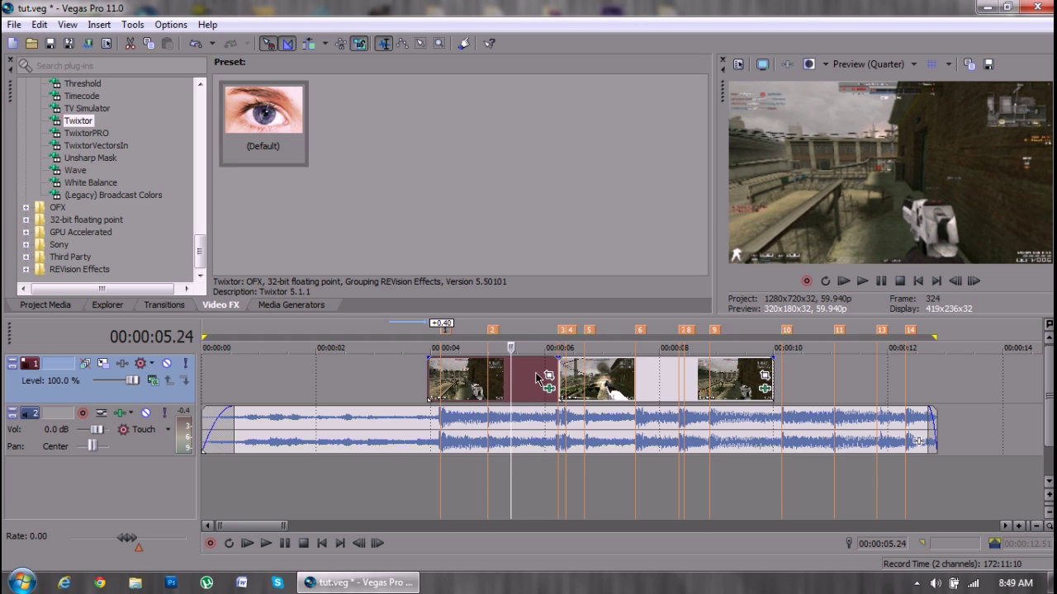
pyautogui.click(550, 365)
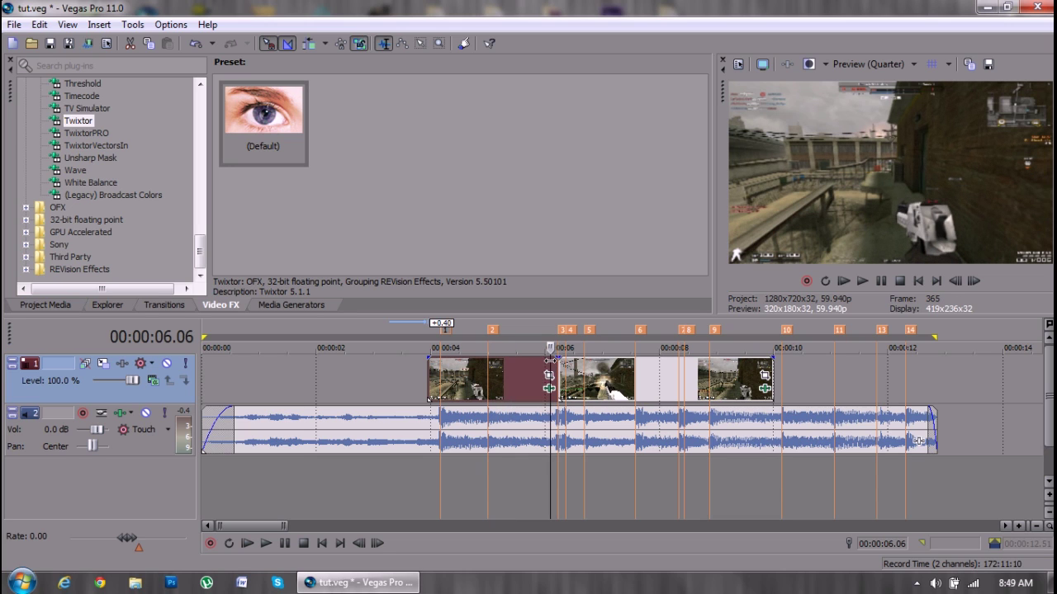
pyautogui.moveTo(558, 364); pyautogui.dragTo(525, 378)
# Preview the slowed footage at 5.37, 6.03, 4.42, 5.18, 5.32 and 5.49 seconds.
pyautogui.click(523, 378)
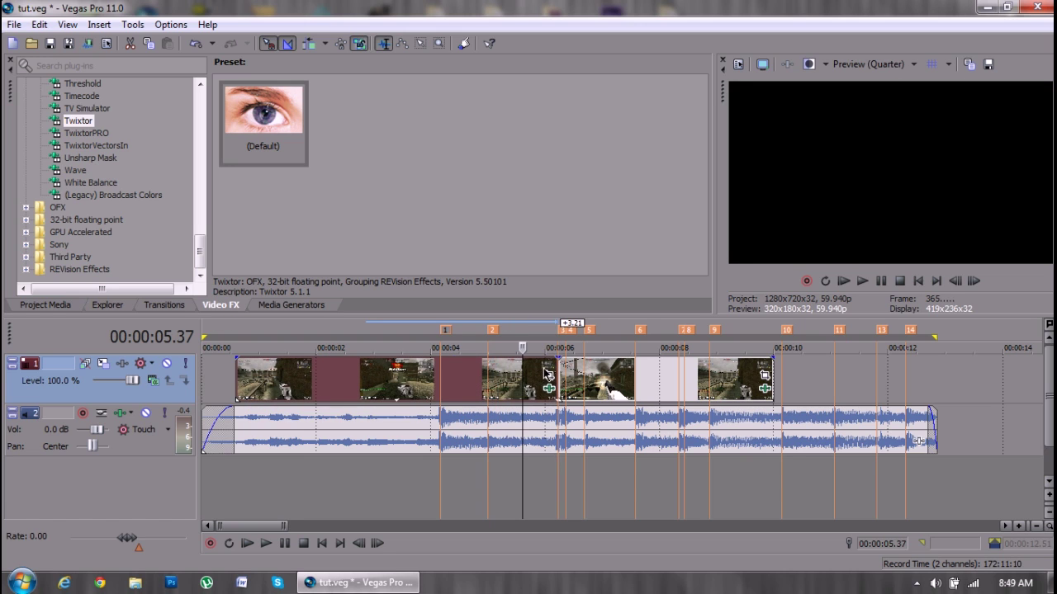
pyautogui.click(546, 374)
pyautogui.click(471, 376)
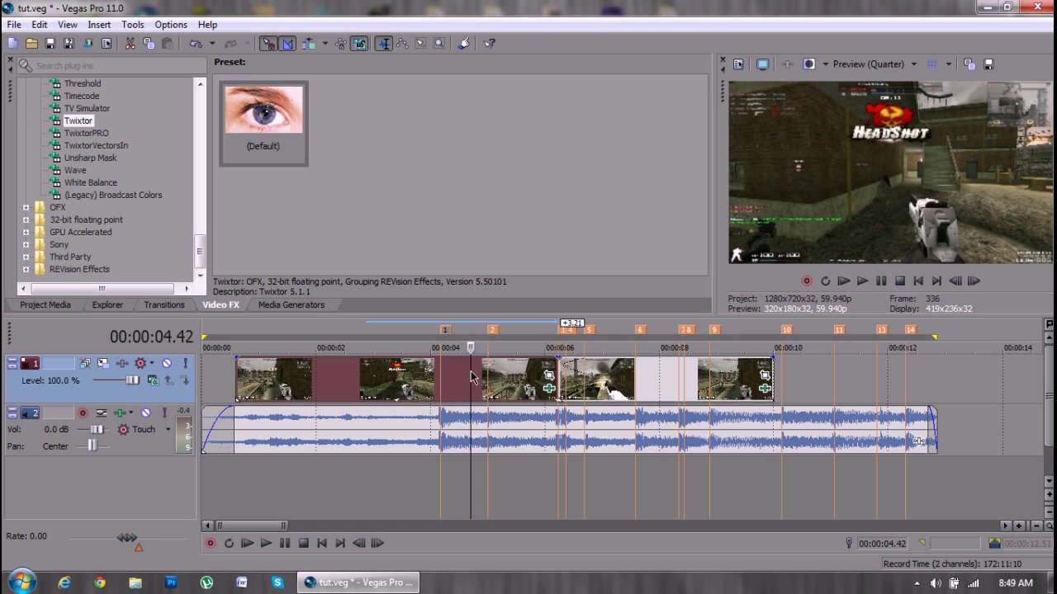
pyautogui.click(504, 374)
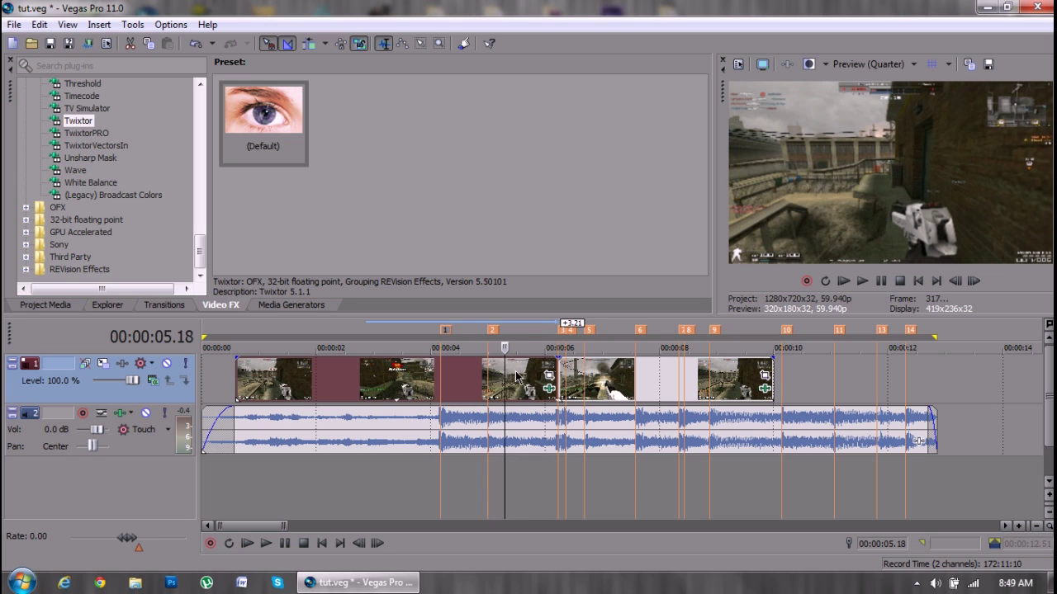
pyautogui.click(518, 376)
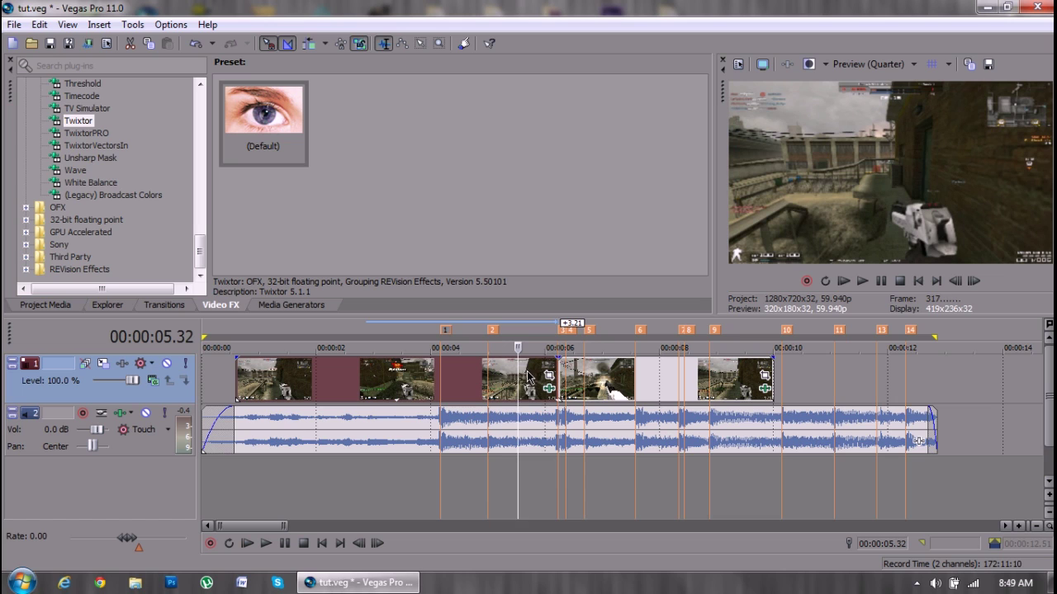
pyautogui.click(534, 375)
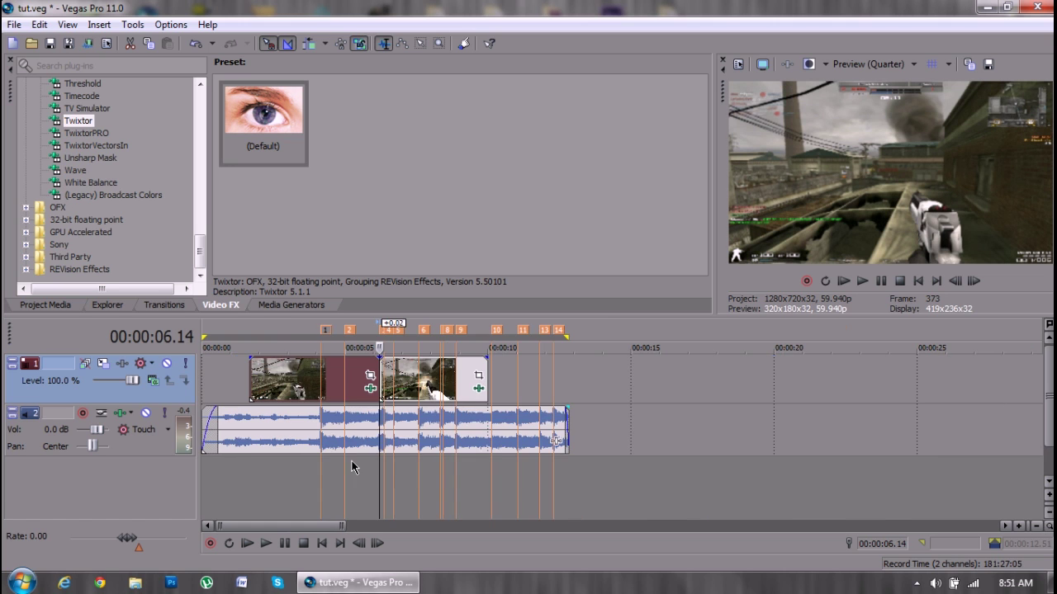
# Zoom the timeline, place the playhead at 3.25 s, and open Twixtor for the clip near 4 s.
pyautogui.scroll(8, 591, 405)
pyautogui.scroll(-2, 607, 380)
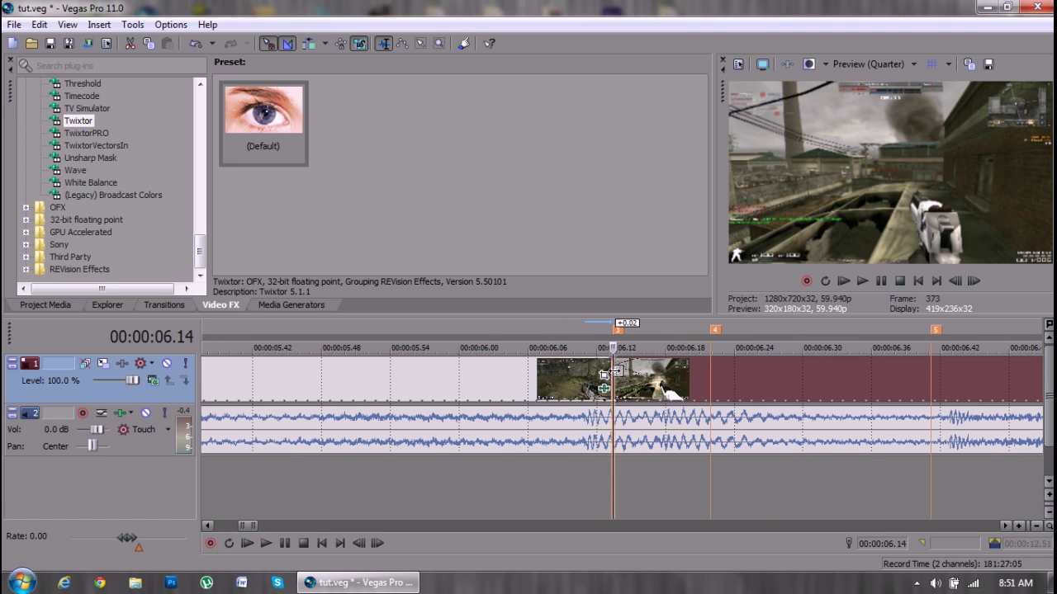
pyautogui.scroll(-1, 561, 366)
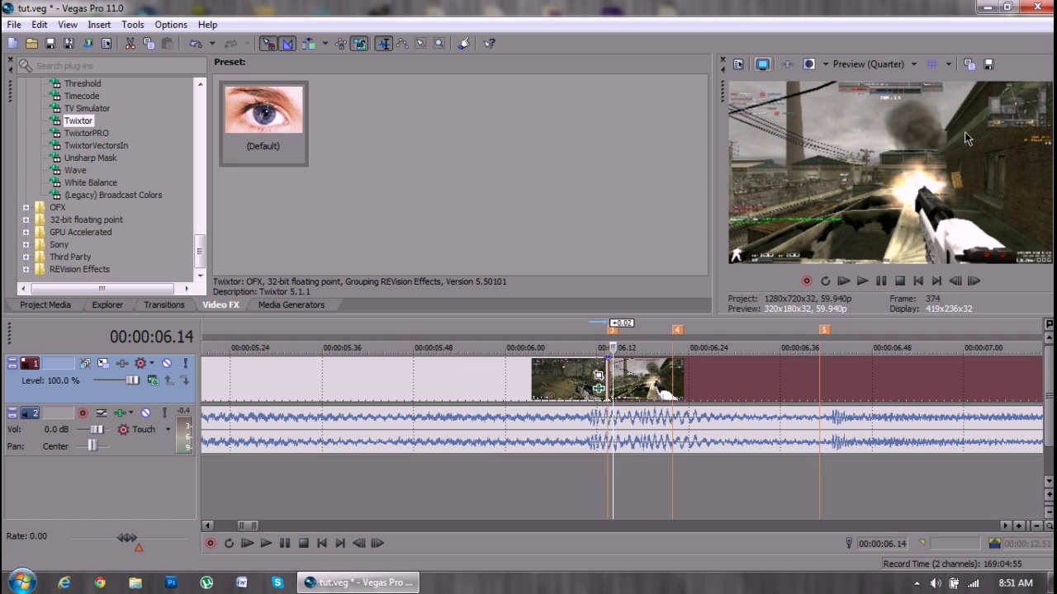
pyautogui.scroll(-5, 682, 428)
pyautogui.click(353, 490)
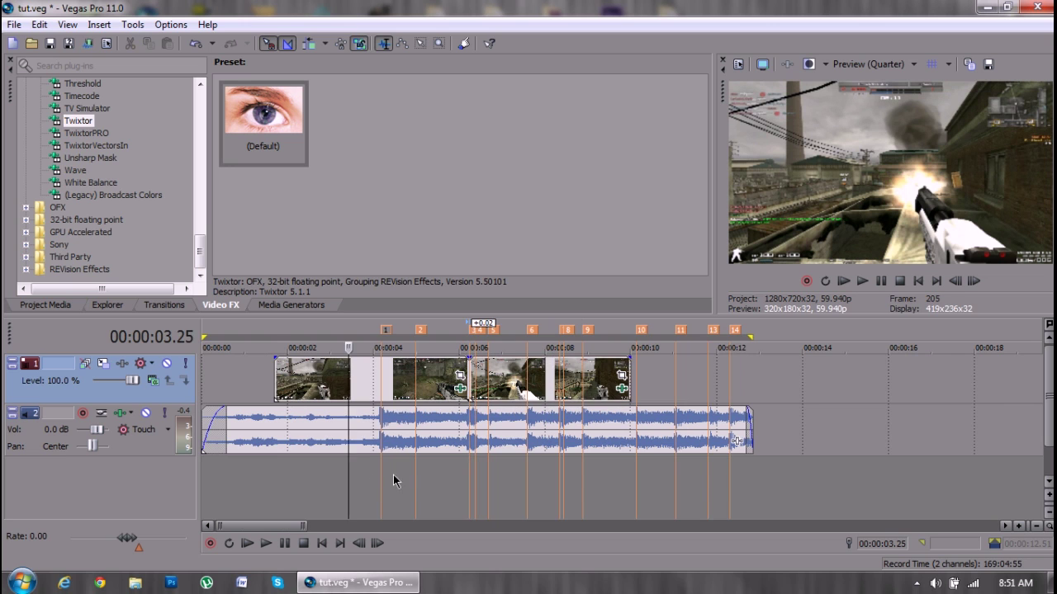
pyautogui.scroll(2, 391, 483)
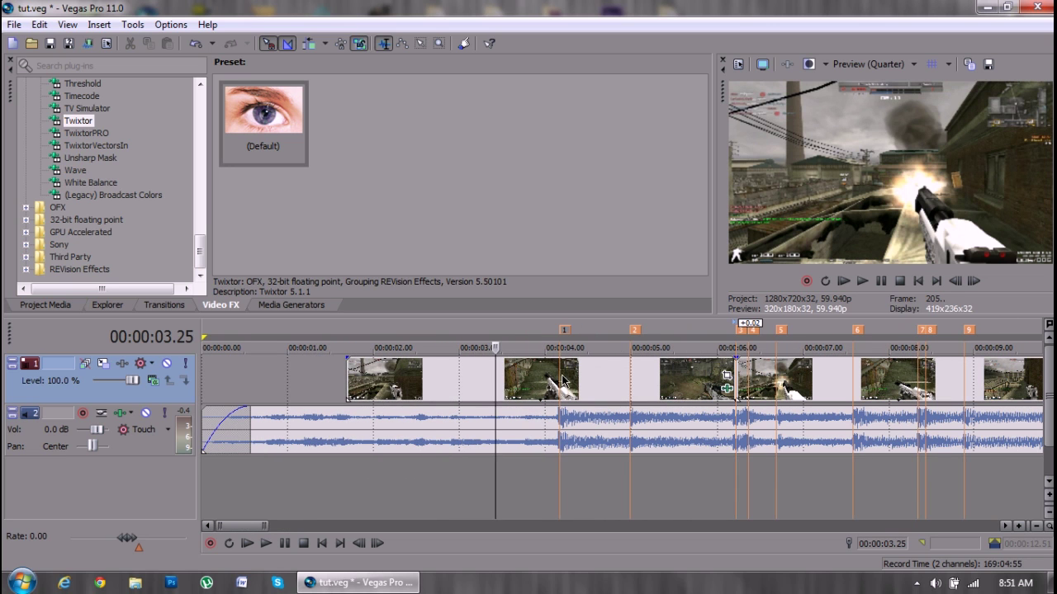
pyautogui.click(562, 380)
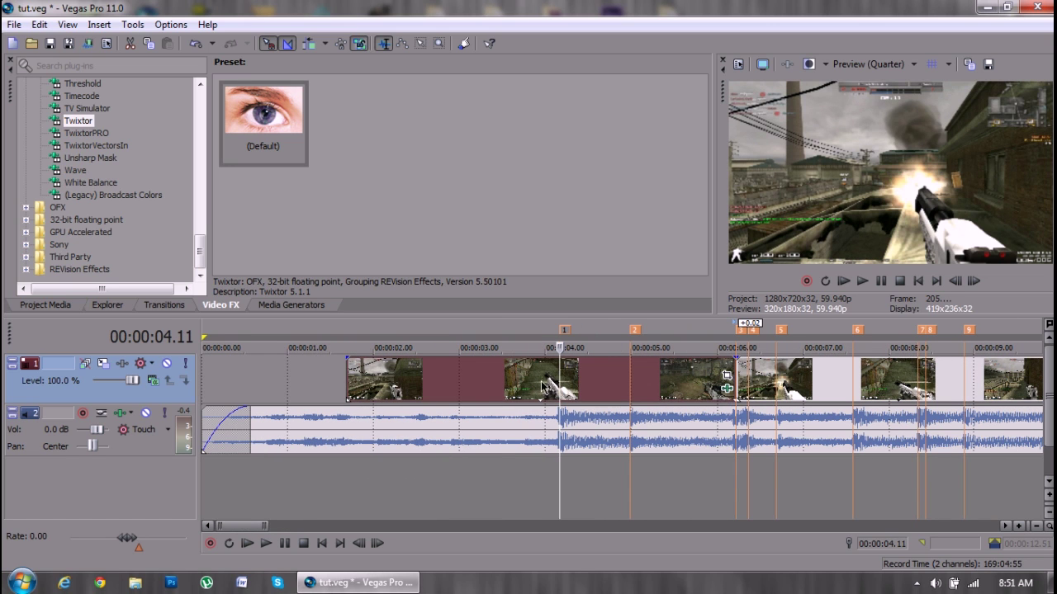
pyautogui.click(728, 390)
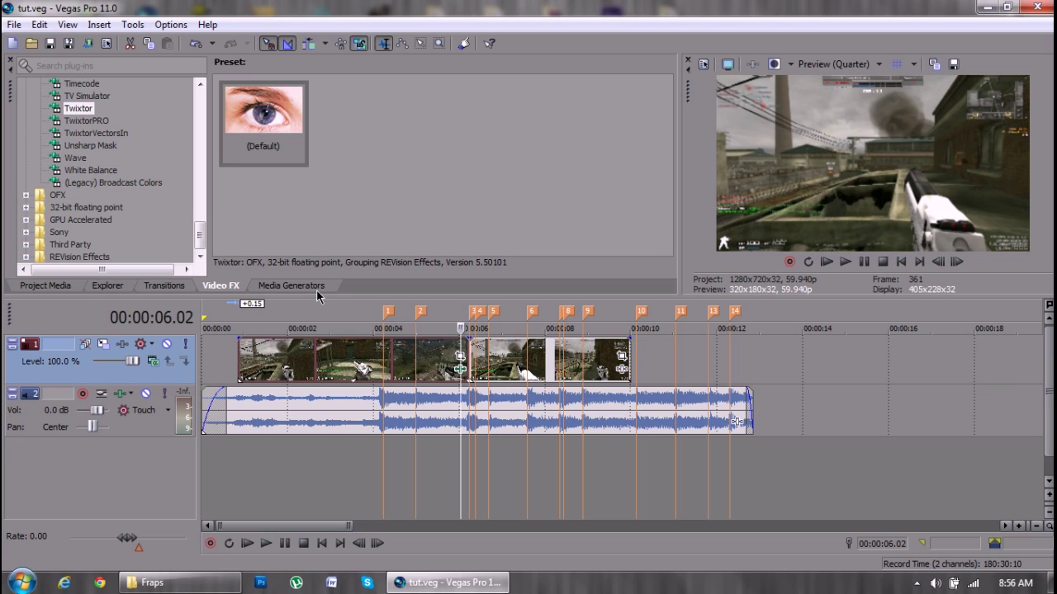
# Select the gameplay clip and choose Switches > Disable Resample.
pyautogui.click(916, 583)
pyautogui.click(829, 466)
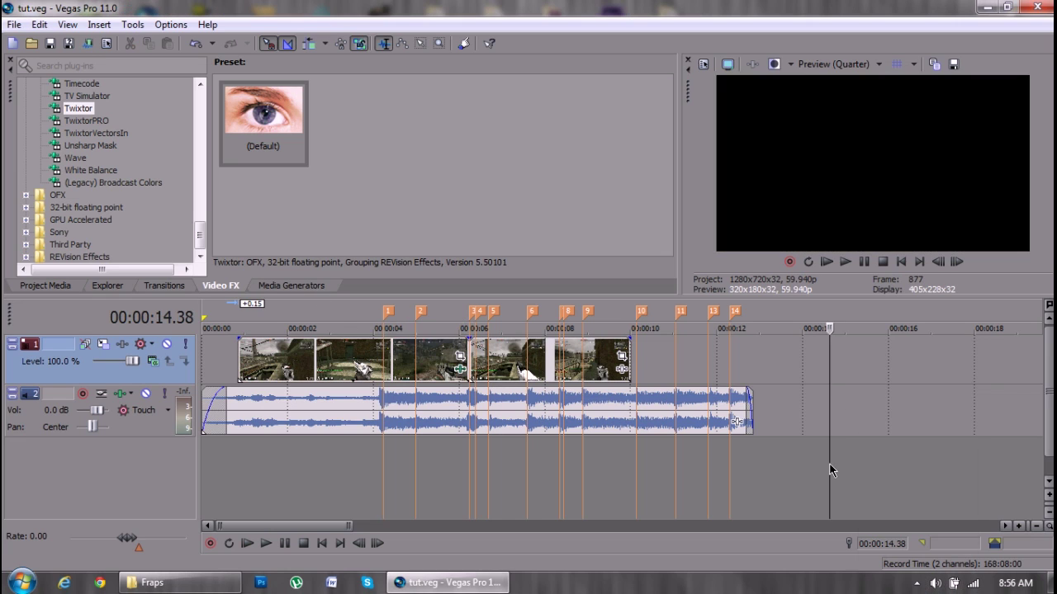
pyautogui.click(257, 462)
pyautogui.rightClick(293, 358)
pyautogui.moveTo(338, 445)
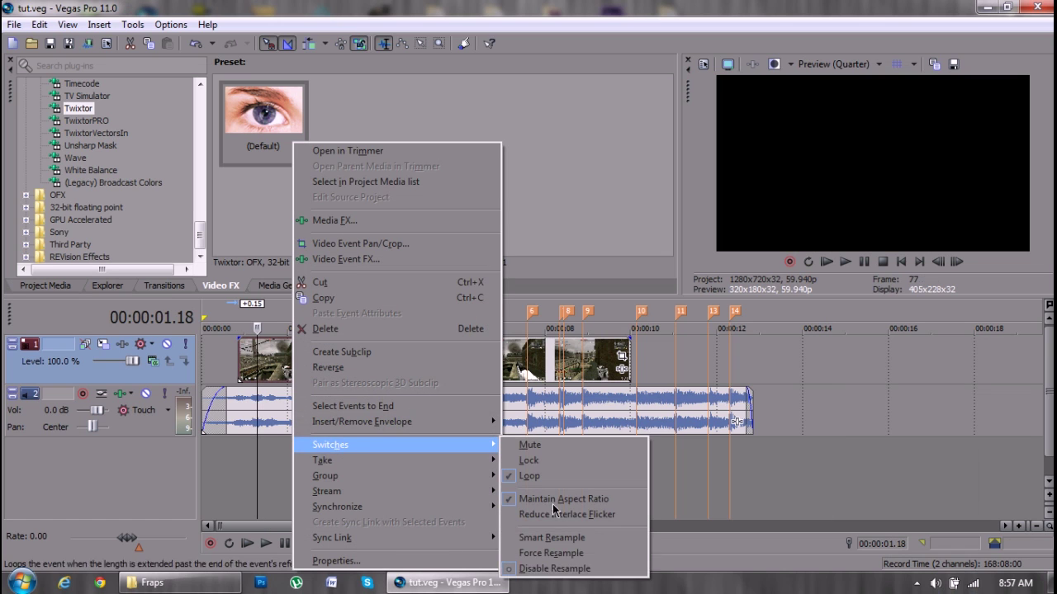
pyautogui.click(578, 568)
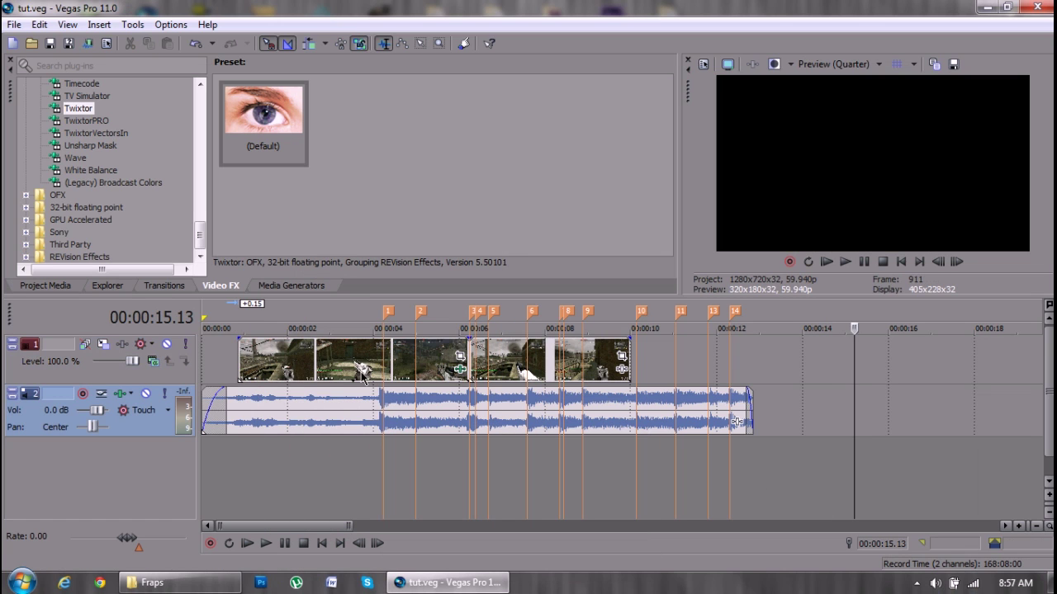
# Move the playhead to the first beat marker and add a marker with M.
pyautogui.click(452, 461)
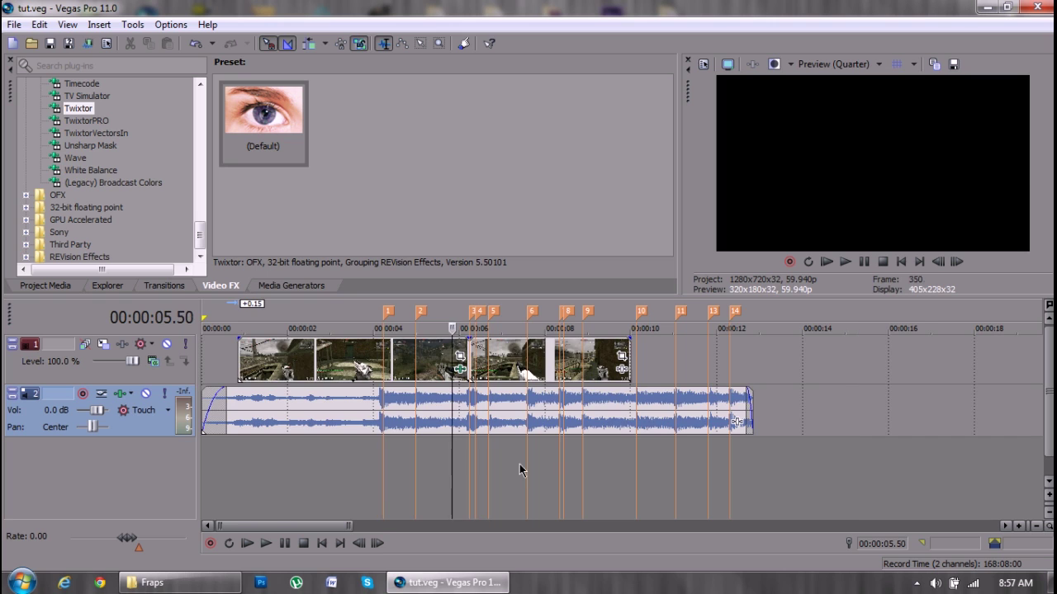
pyautogui.scroll(3, 519, 471)
pyautogui.scroll(-2, 420, 369)
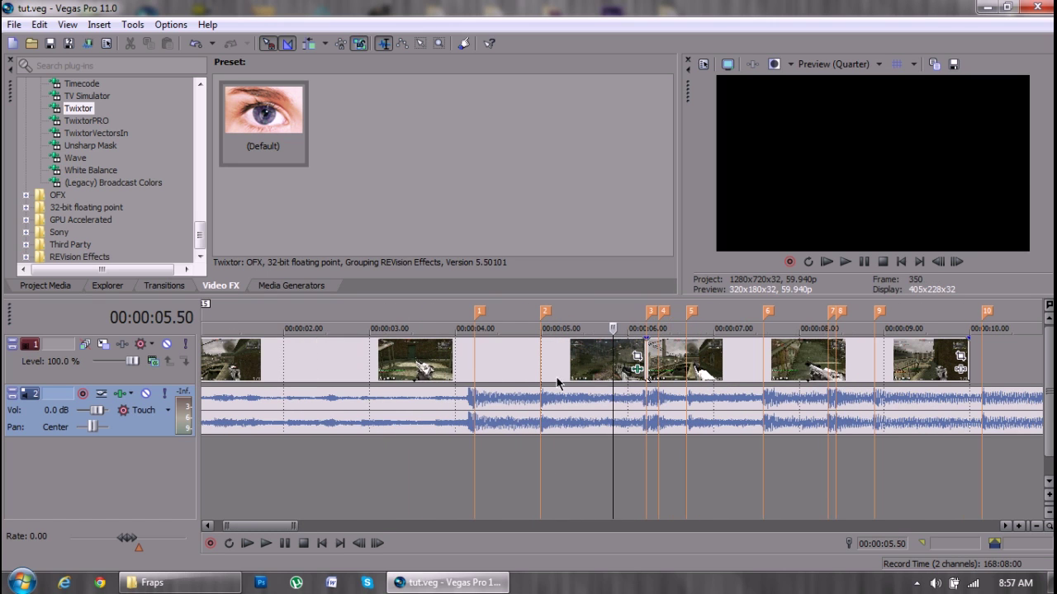
pyautogui.click(475, 365)
pyautogui.press('m')
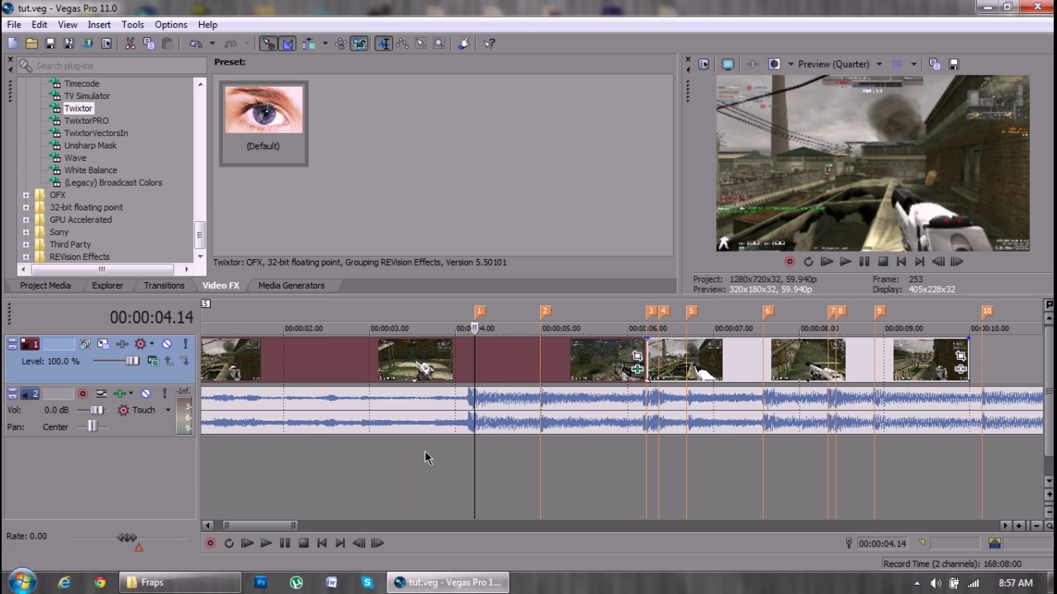
# Drag marker 1 slightly earlier to about 00:00:04.10, then open the clip's Twixtor settings.
pyautogui.rightClick(139, 552)
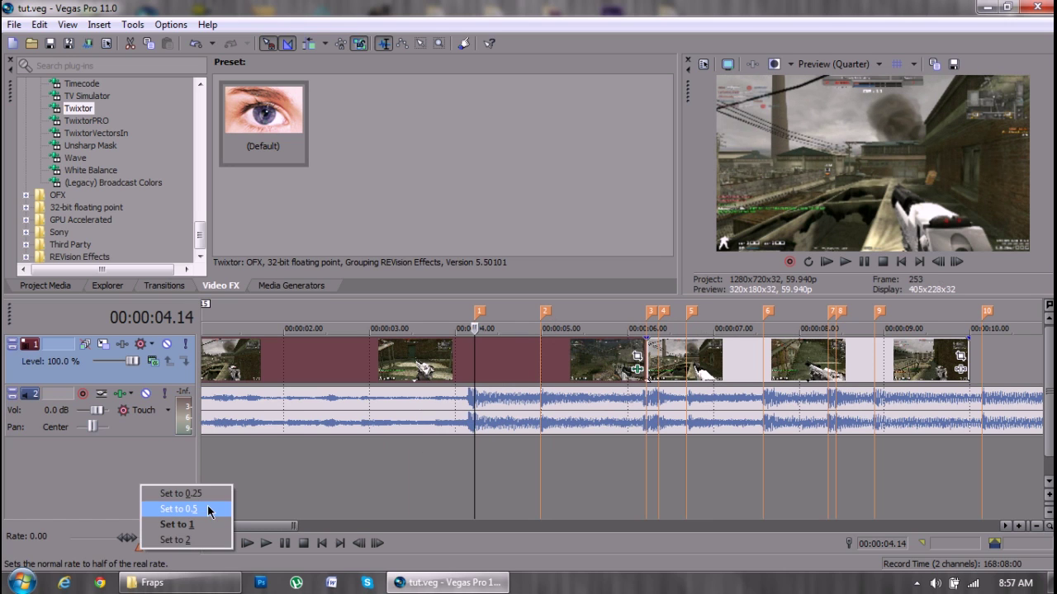
pyautogui.click(334, 461)
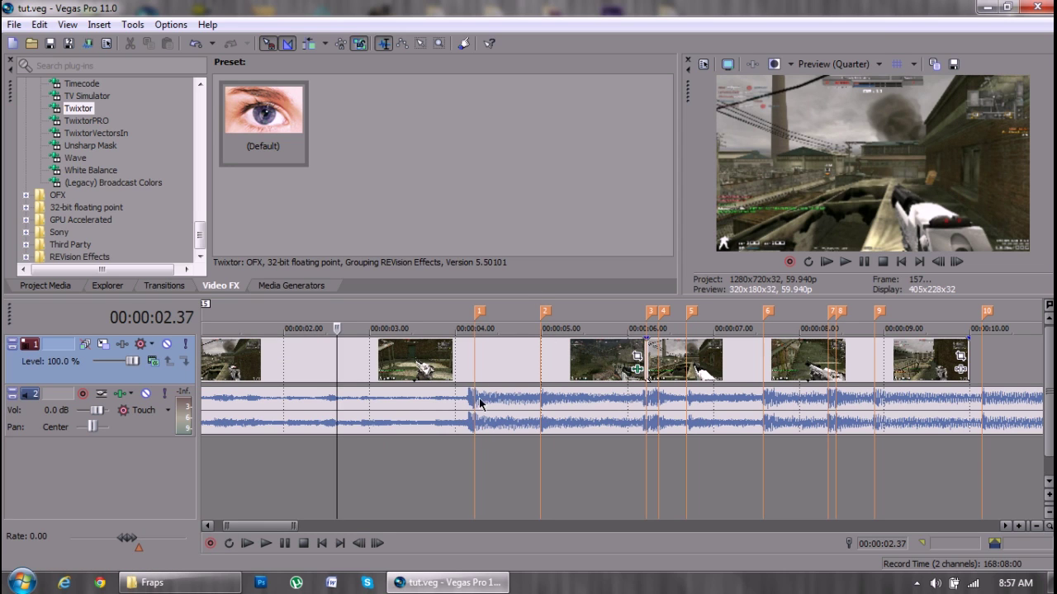
pyautogui.click(478, 317)
pyautogui.moveTo(478, 317); pyautogui.dragTo(472, 317)
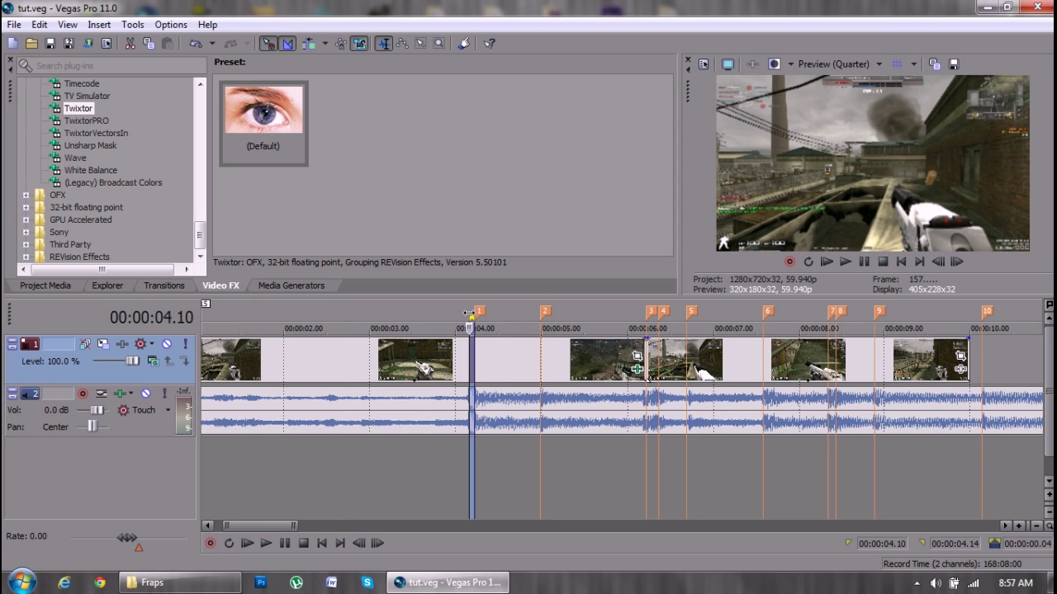
pyautogui.click(495, 318)
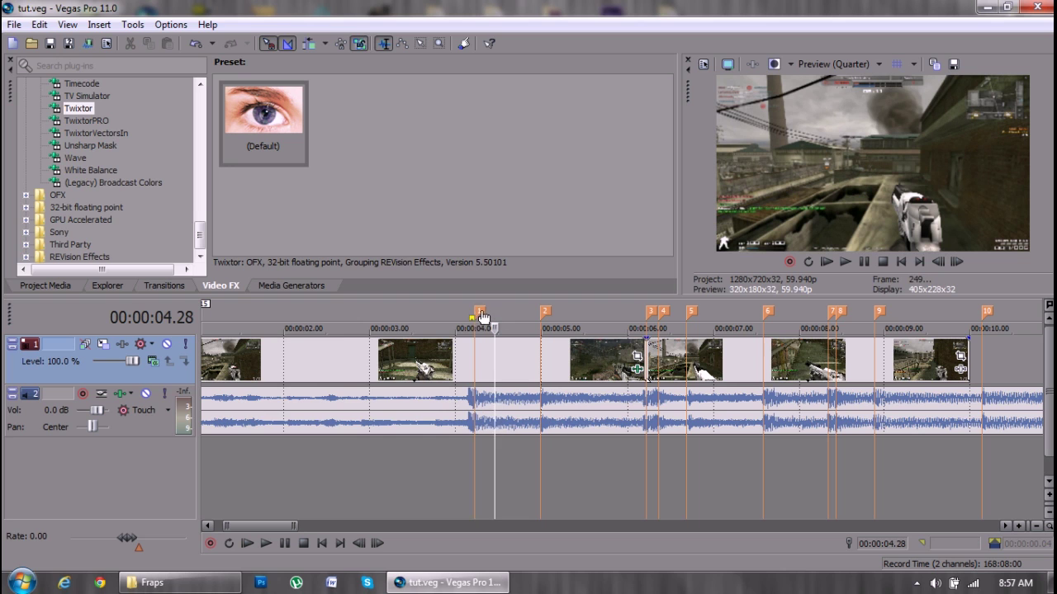
pyautogui.moveTo(475, 315); pyautogui.dragTo(471, 316)
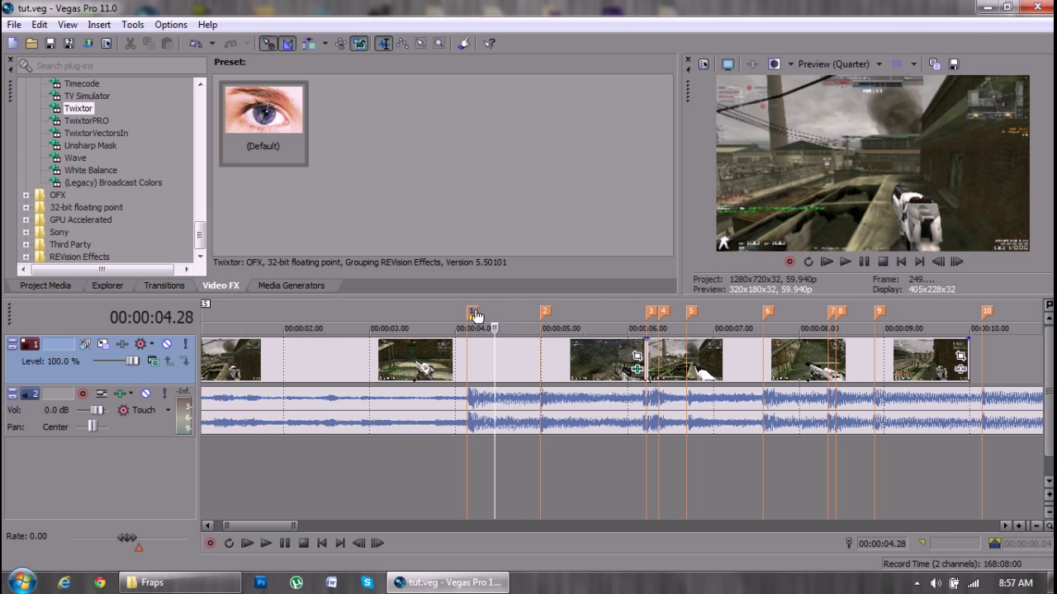
pyautogui.click(611, 376)
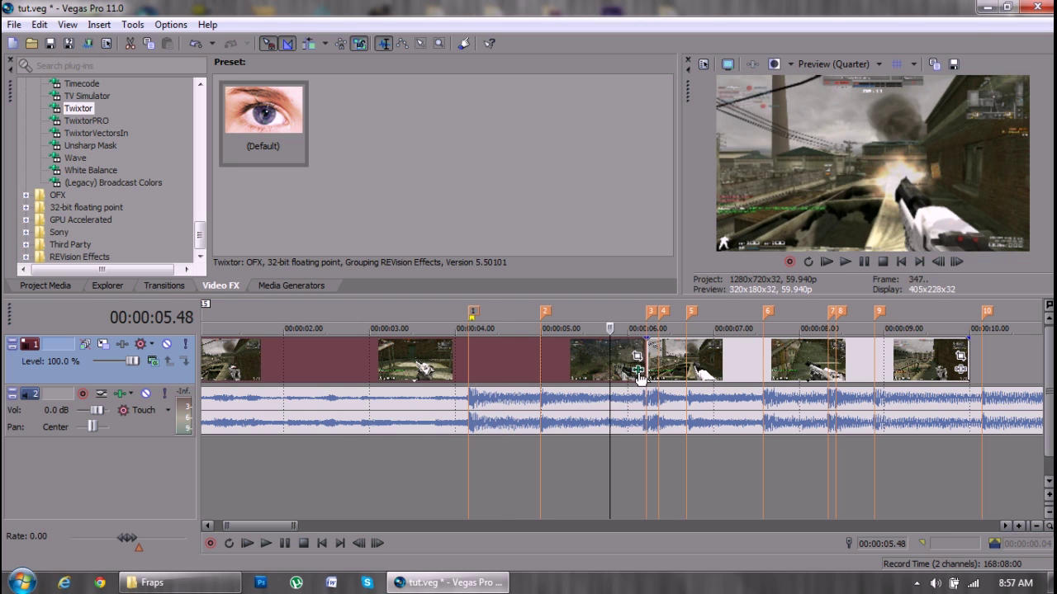
pyautogui.click(637, 369)
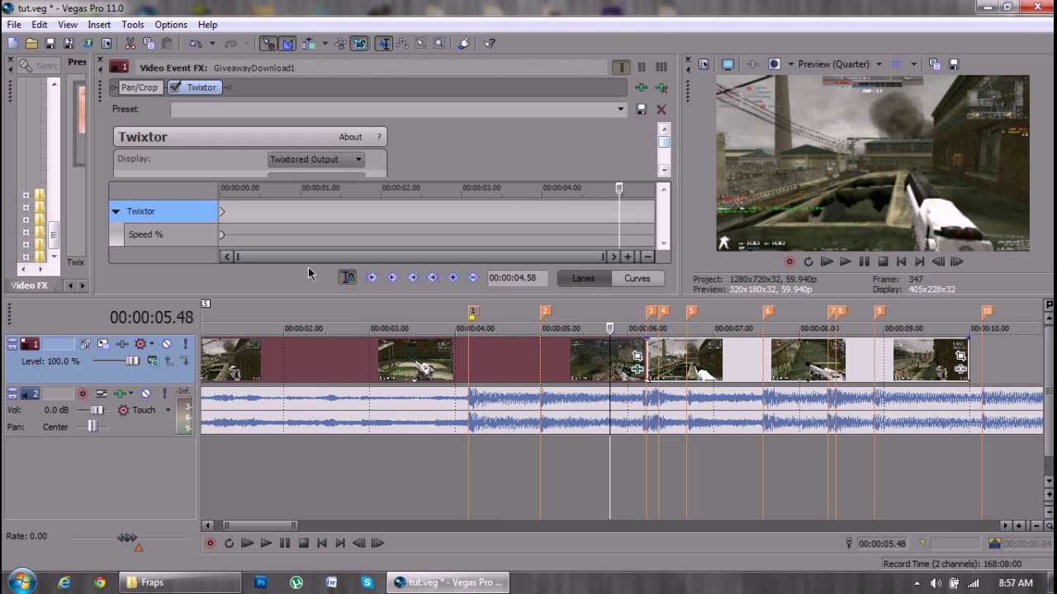
# Add a 5% Speed % keyframe on the first beat around 03.12.
pyautogui.moveTo(620, 189); pyautogui.dragTo(482, 201)
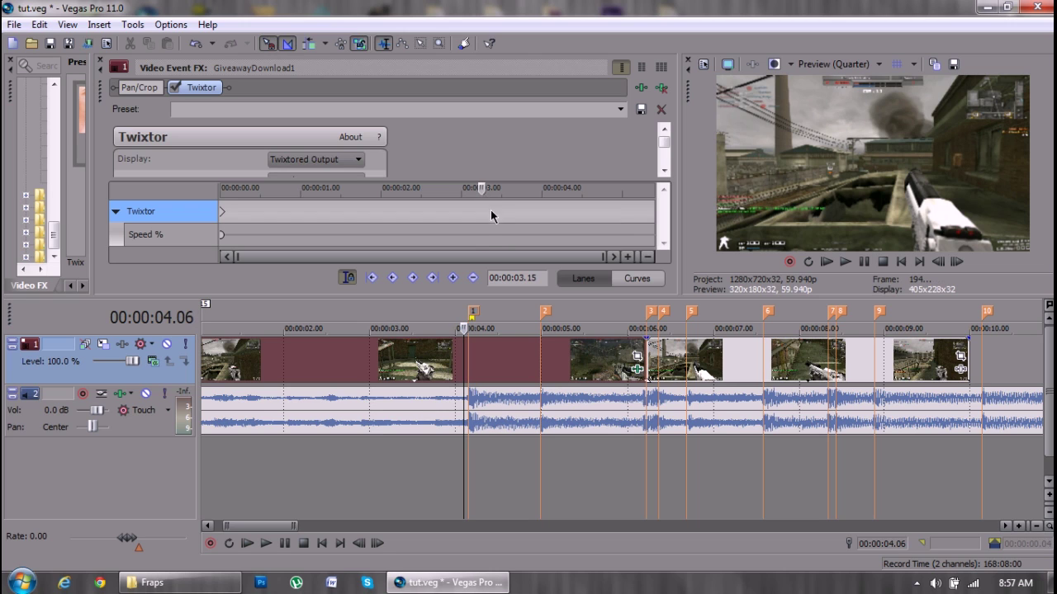
pyautogui.click(481, 240)
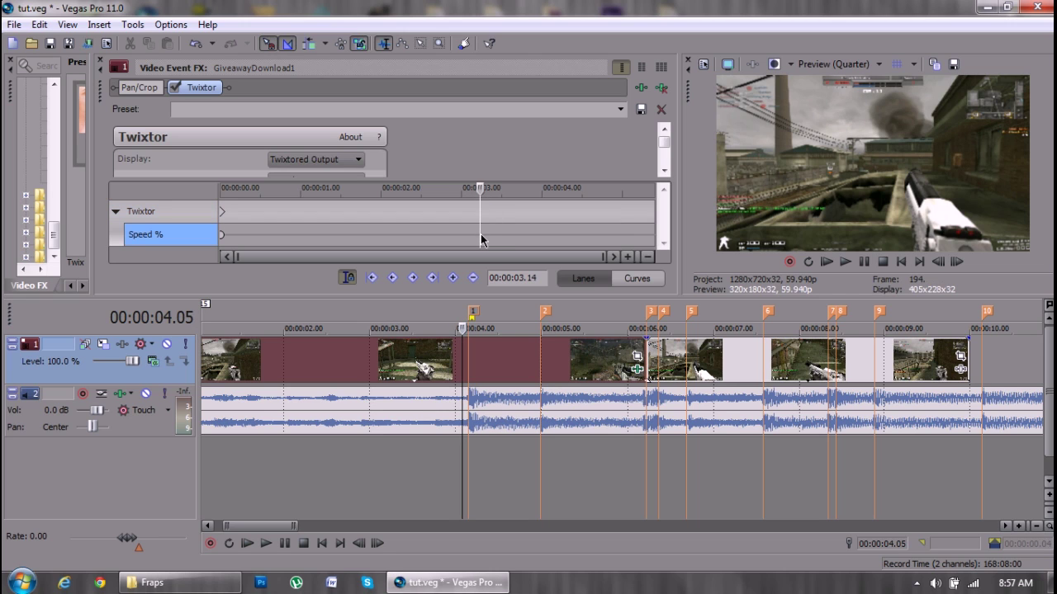
pyautogui.doubleClick(482, 236)
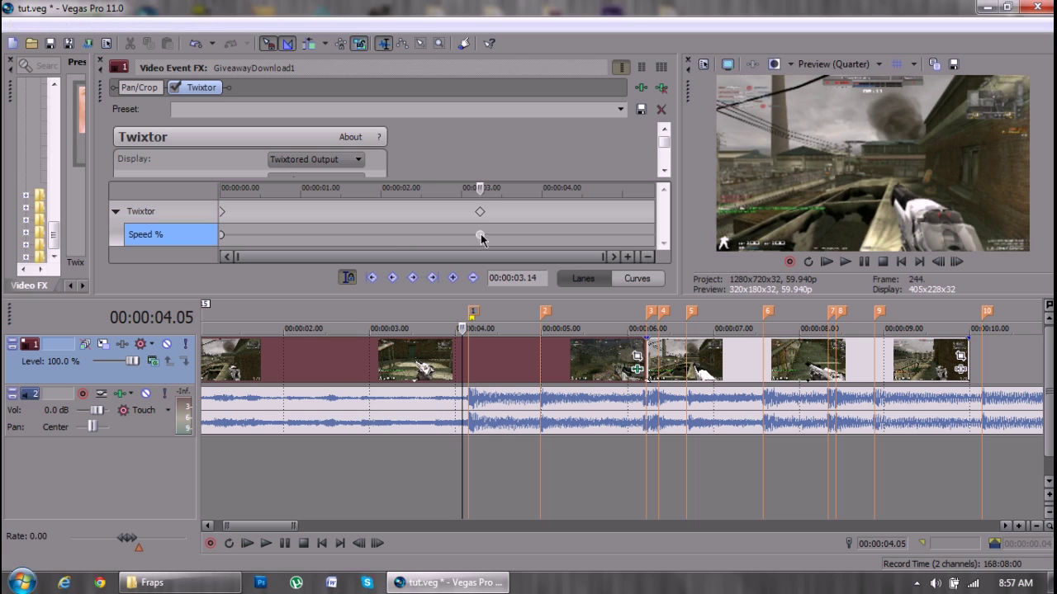
pyautogui.click(480, 192)
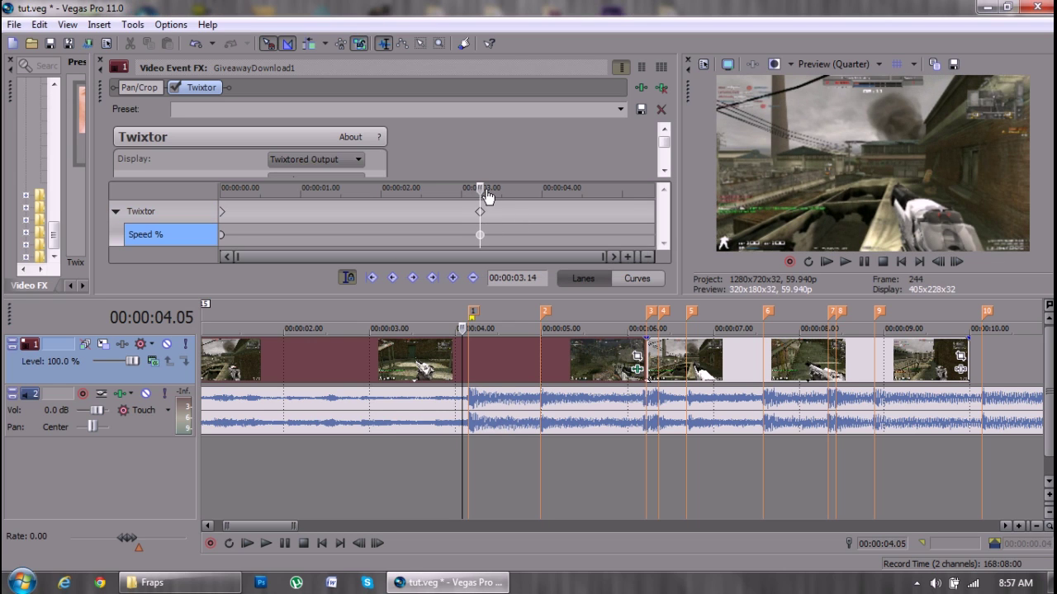
pyautogui.moveTo(480, 191); pyautogui.dragTo(487, 191)
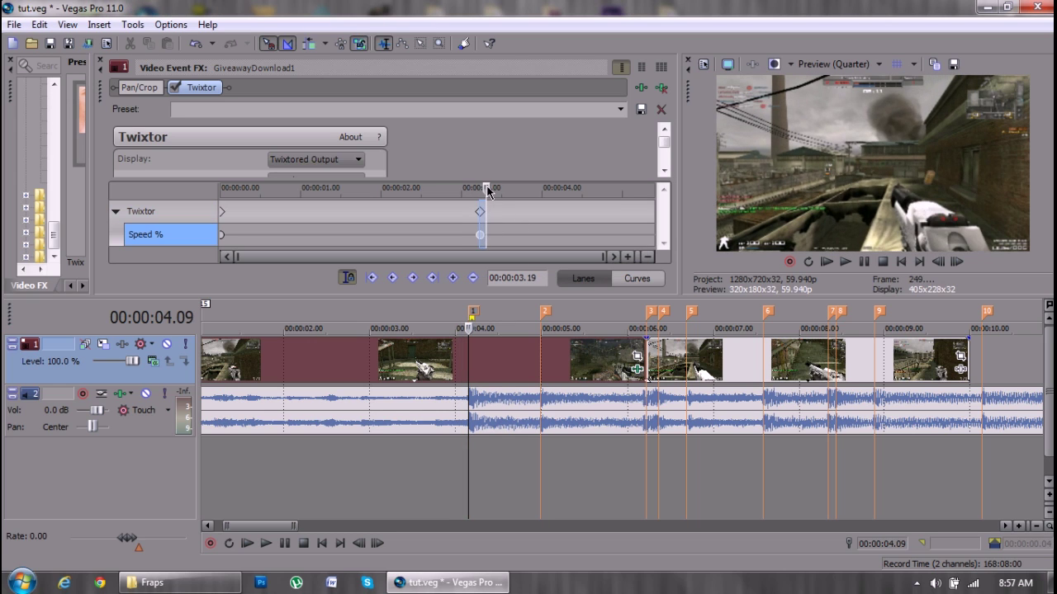
pyautogui.scroll(4, 488, 234)
pyautogui.moveTo(383, 239)
pyautogui.moveTo(384, 235); pyautogui.dragTo(369, 235)
# Add a 300% Speed % keyframe at 03.19.
pyautogui.doubleClick(437, 235)
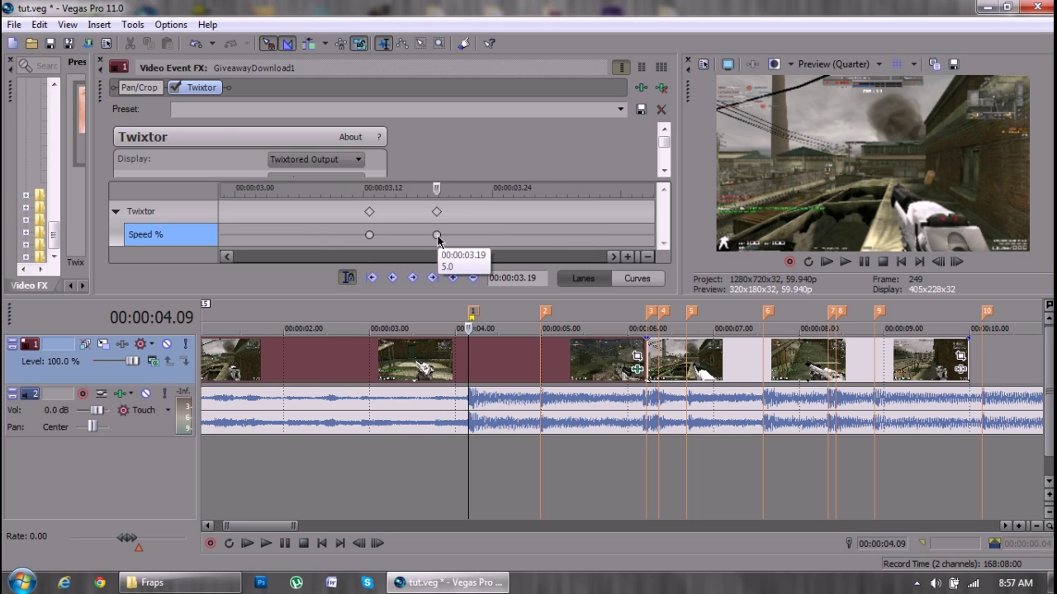
pyautogui.doubleClick(437, 235)
pyautogui.moveTo(545, 256); pyautogui.dragTo(359, 291)
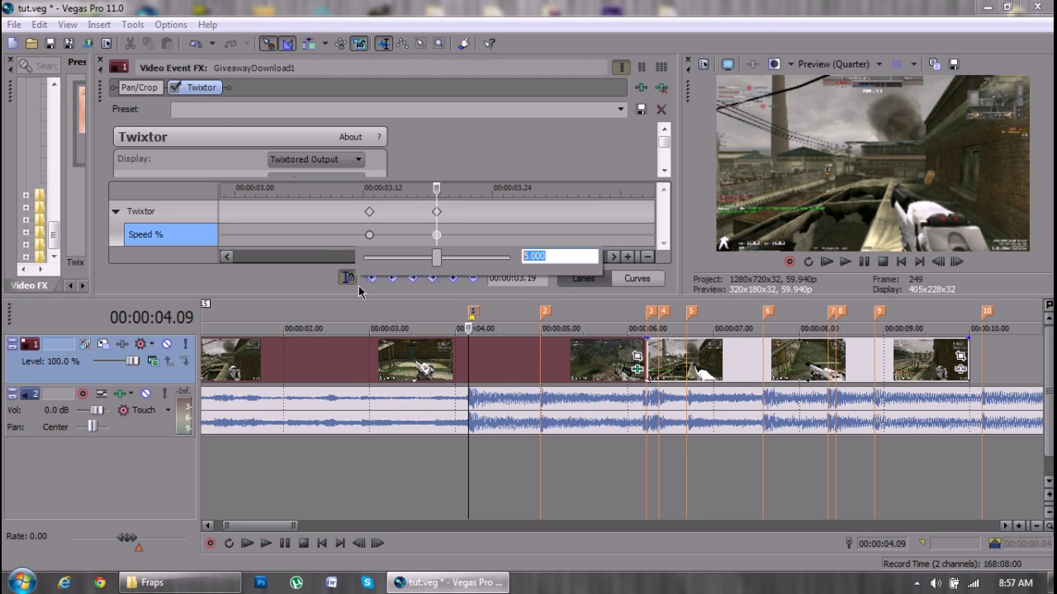
pyautogui.press('Return')
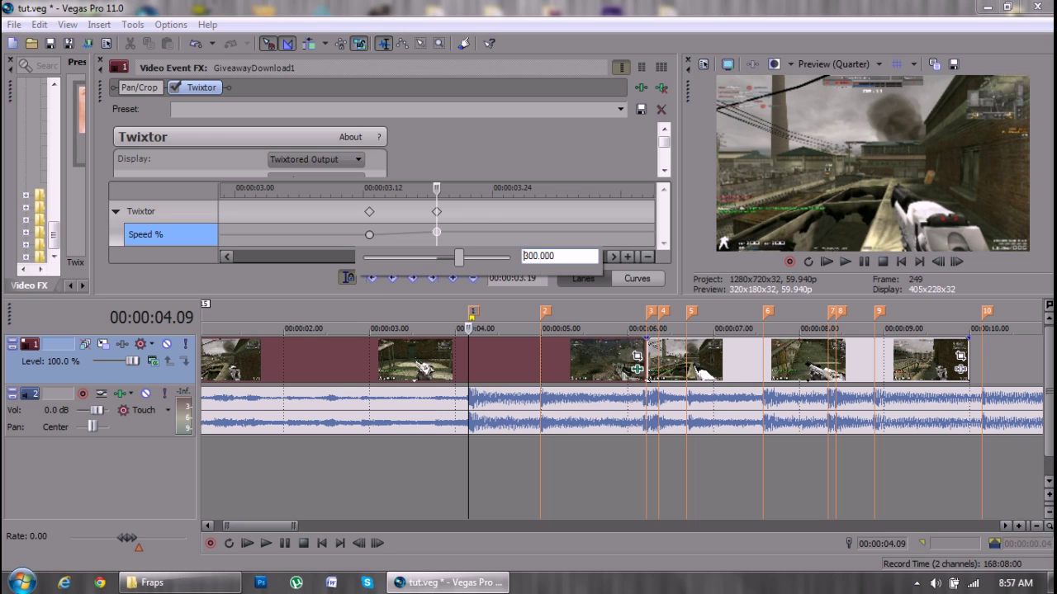
pyautogui.click(436, 188)
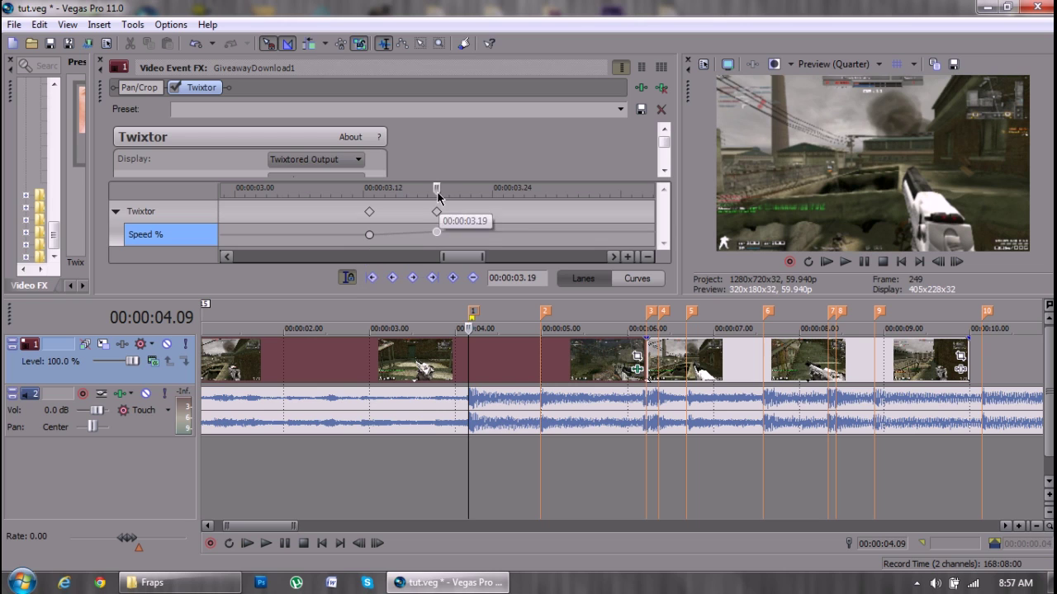
# Add a third Speed % keyframe at 03.25 set back to 5%.
pyautogui.click(444, 189)
pyautogui.moveTo(444, 192); pyautogui.dragTo(497, 194)
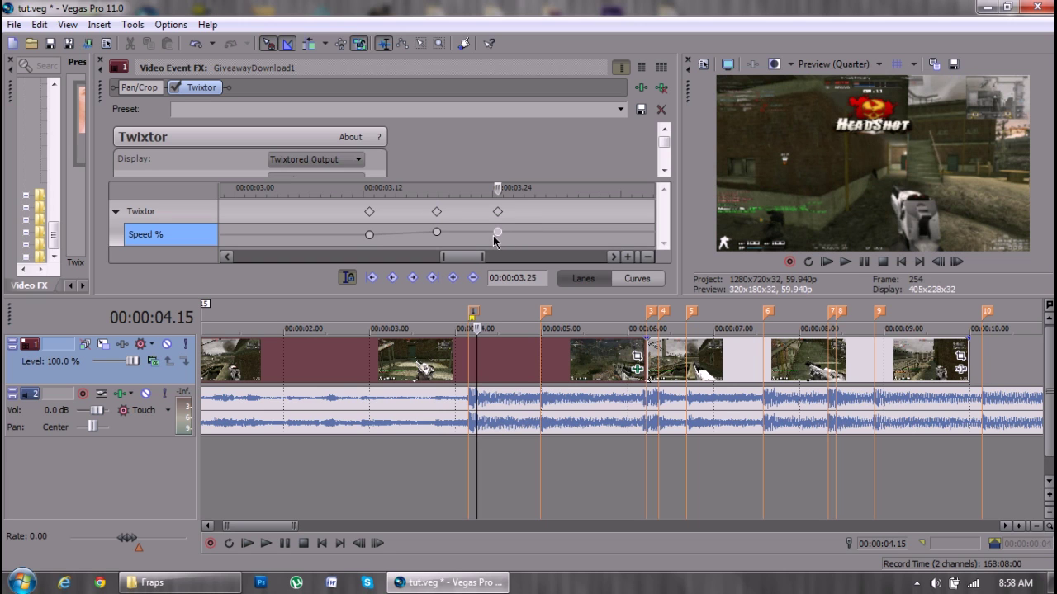
pyautogui.doubleClick(496, 233)
pyautogui.doubleClick(601, 255)
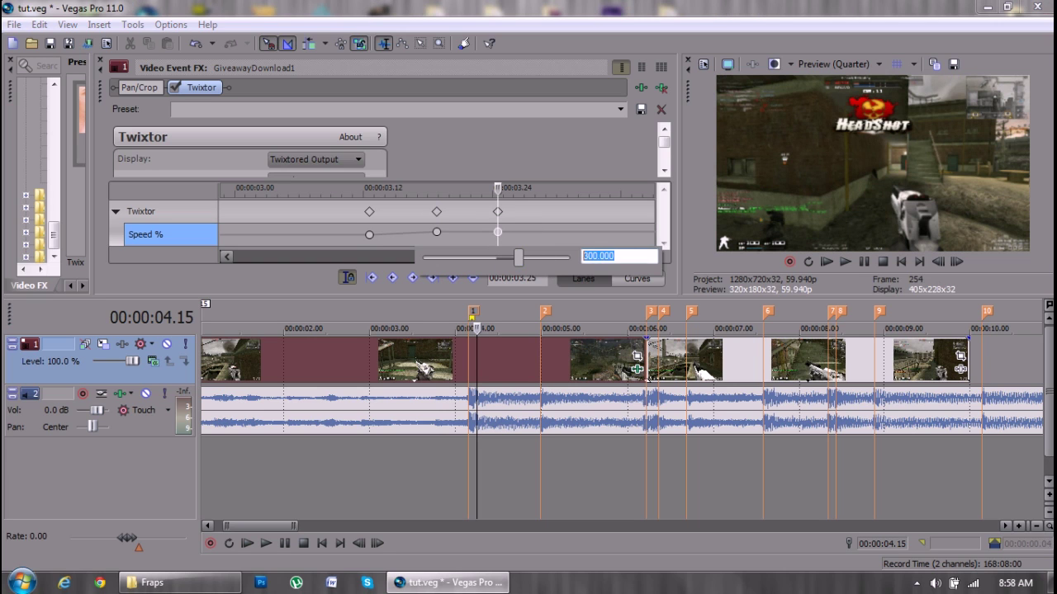
pyautogui.write('5')
pyautogui.press('Return')
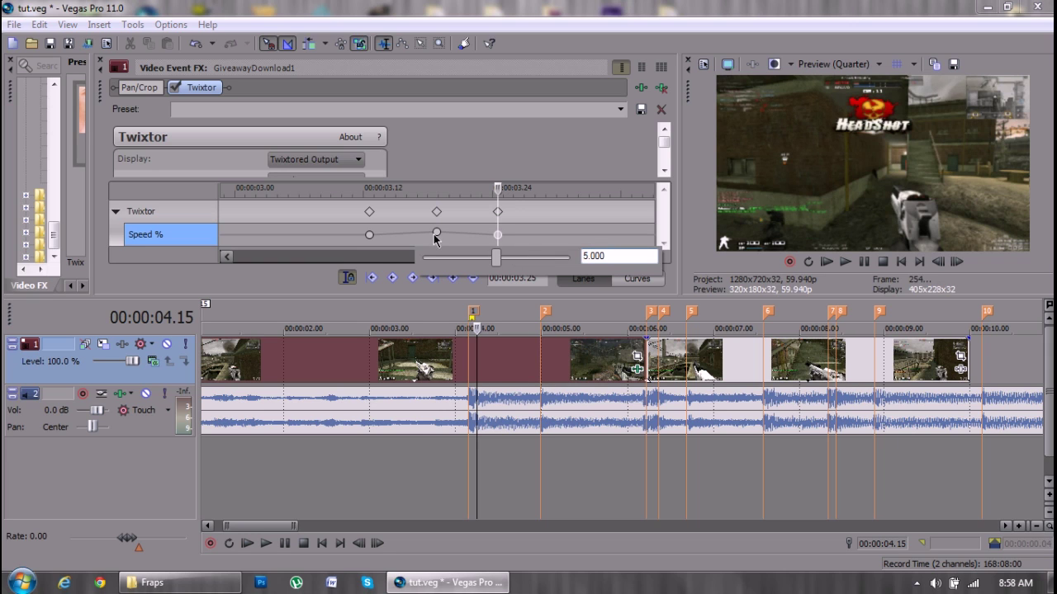
pyautogui.scroll(-3, 561, 203)
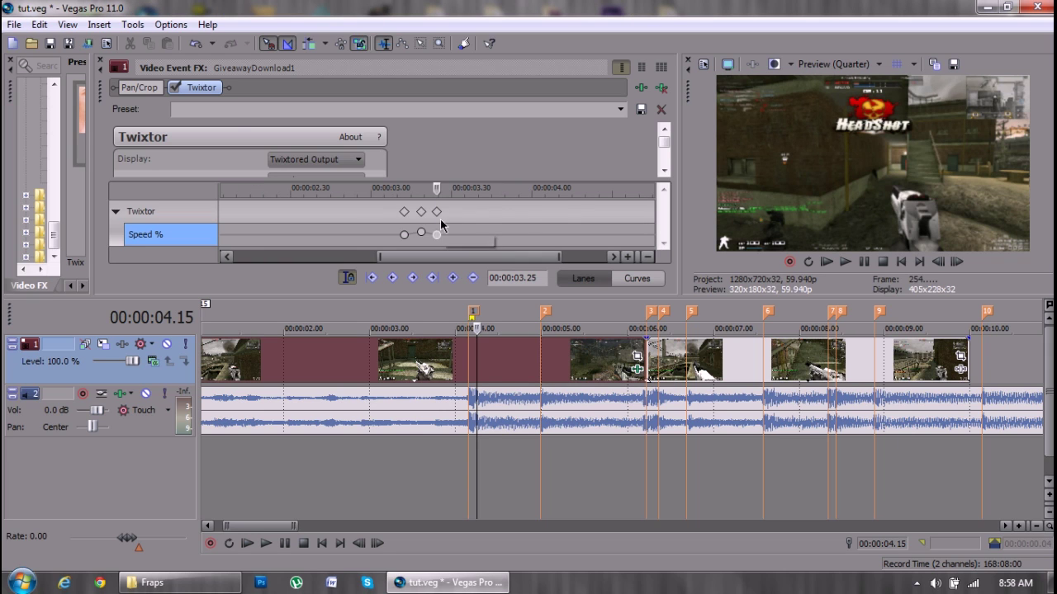
# Copy the three Twixtor Speed % keyframes and paste them at 00:00:04.07.
pyautogui.moveTo(454, 219); pyautogui.dragTo(391, 219)
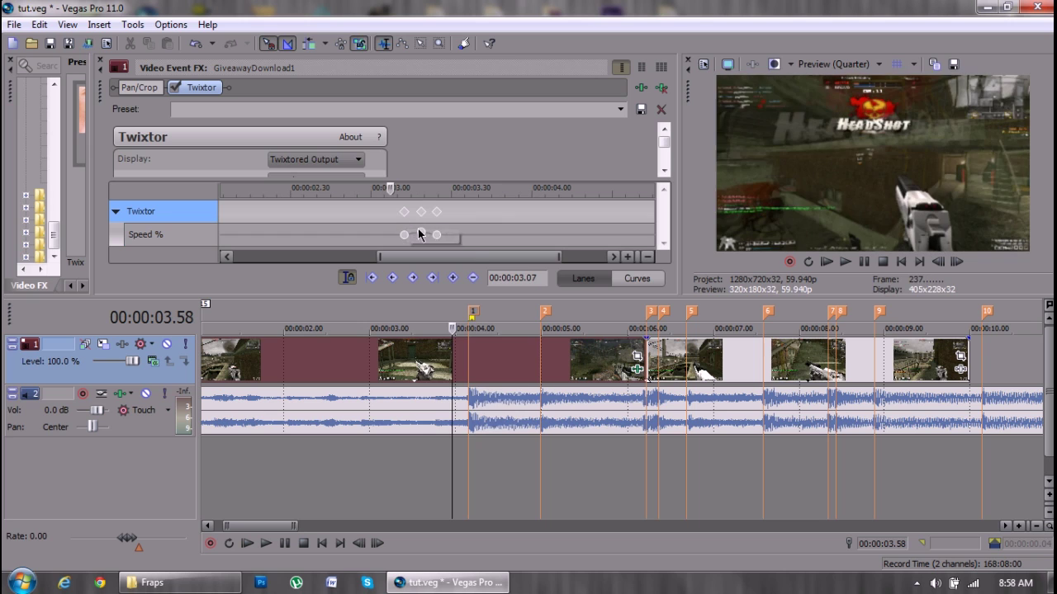
pyautogui.rightClick(418, 230)
pyautogui.click(472, 273)
pyautogui.scroll(-2, 532, 230)
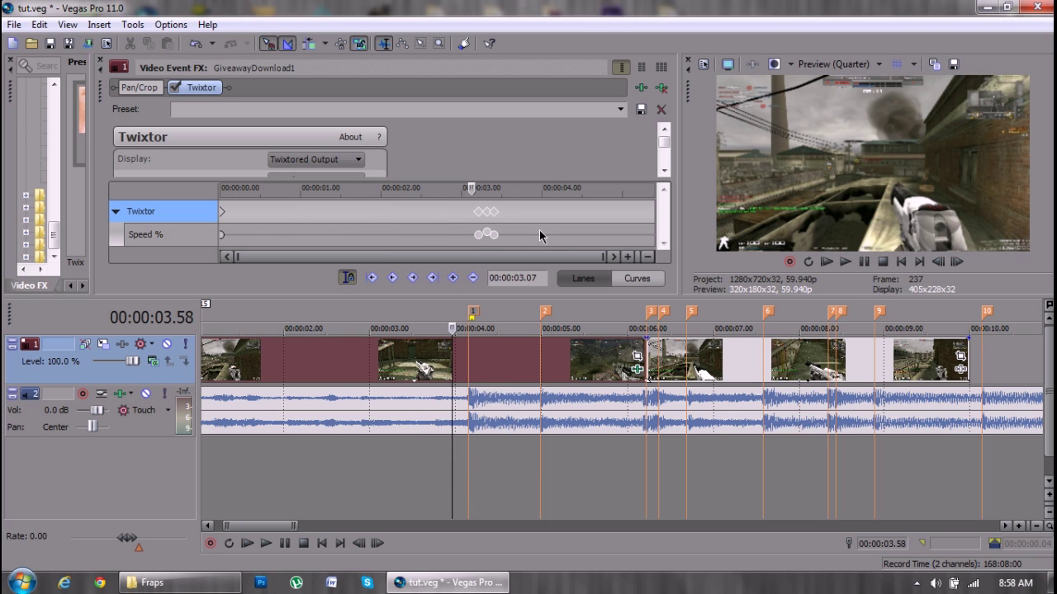
pyautogui.click(555, 228)
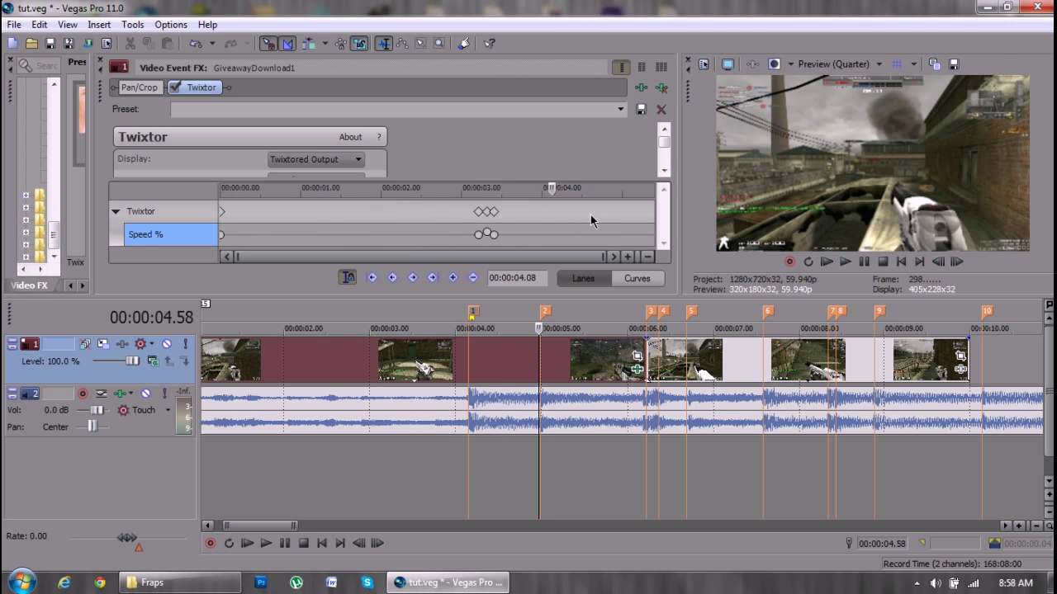
pyautogui.scroll(3, 590, 214)
pyautogui.moveTo(439, 191); pyautogui.dragTo(432, 192)
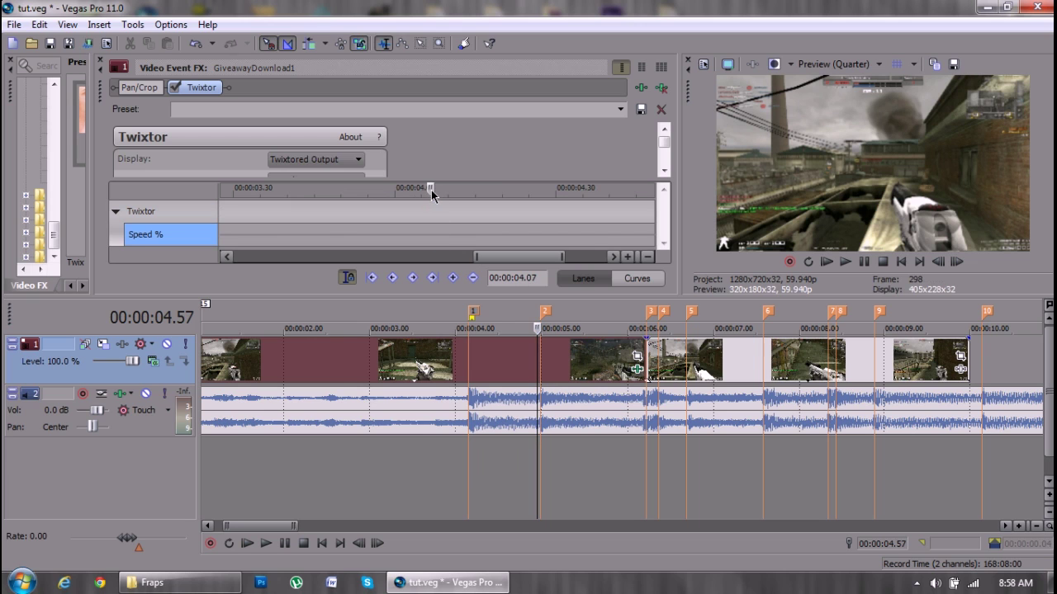
pyautogui.hotkey('ctrl', 'v')
pyautogui.scroll(-3, 565, 218)
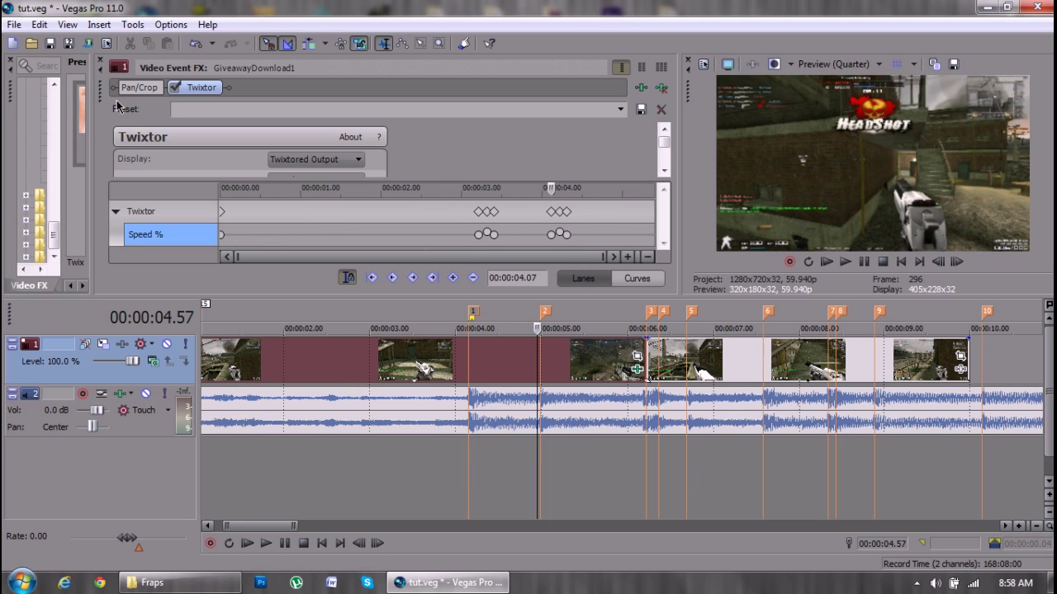
# Close the Twixtor effect settings and briefly play the timeline from 00:00:05.22.
pyautogui.click(100, 60)
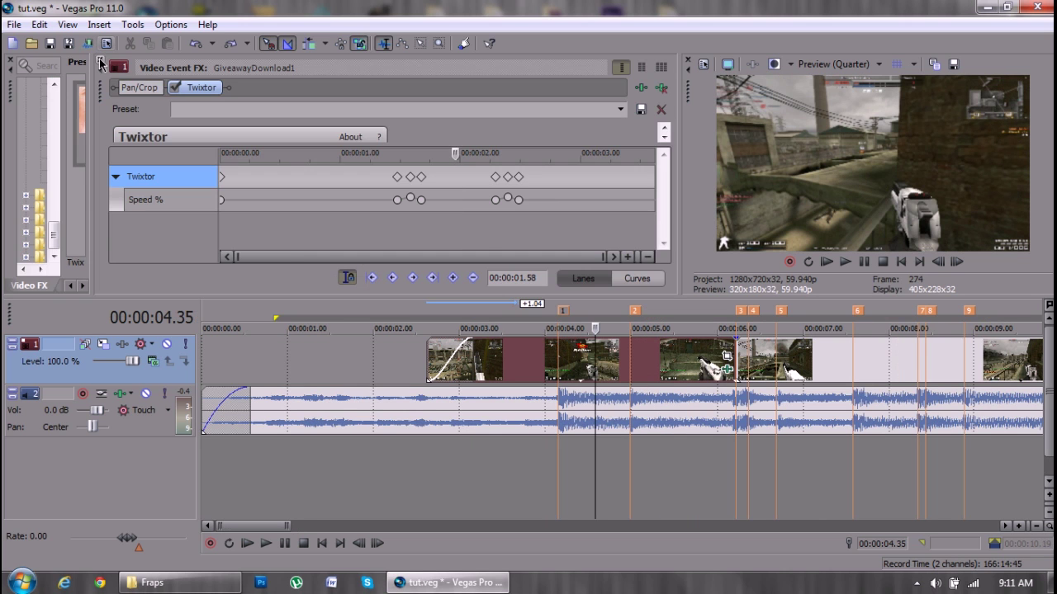
pyautogui.click(100, 60)
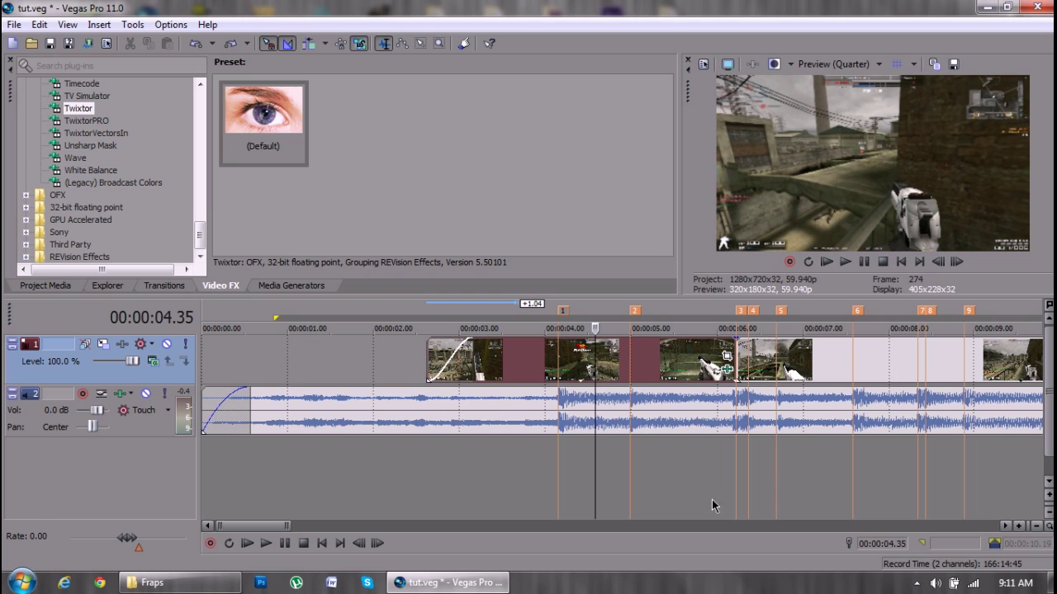
pyautogui.click(662, 490)
pyautogui.scroll(-3, 661, 490)
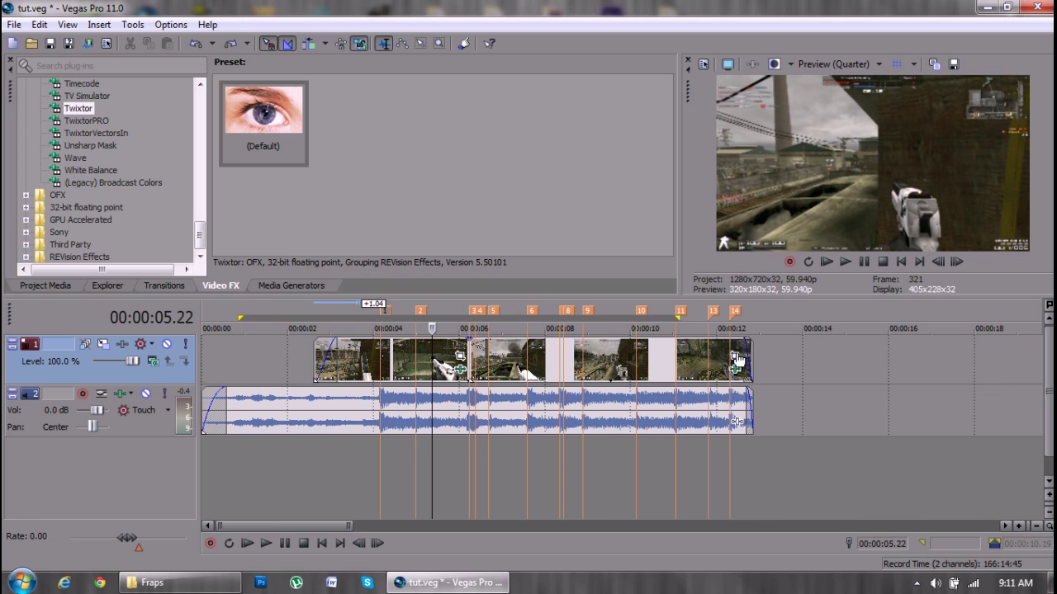
pyautogui.press('space')
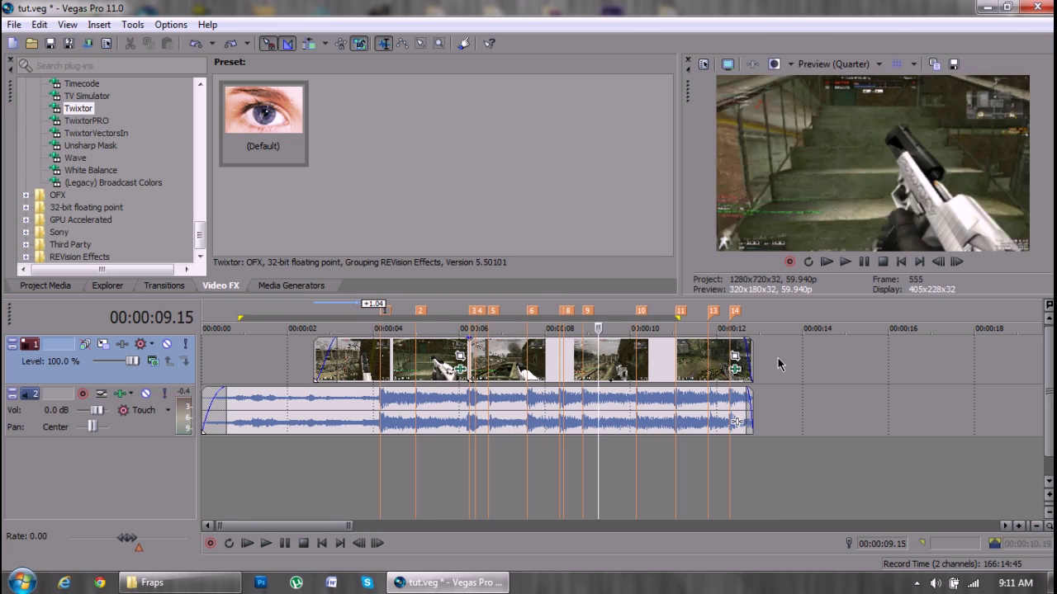
pyautogui.press('space')
# Loop-play the speed-ramped clips, then pause and park the playhead near six seconds.
pyautogui.click(269, 543)
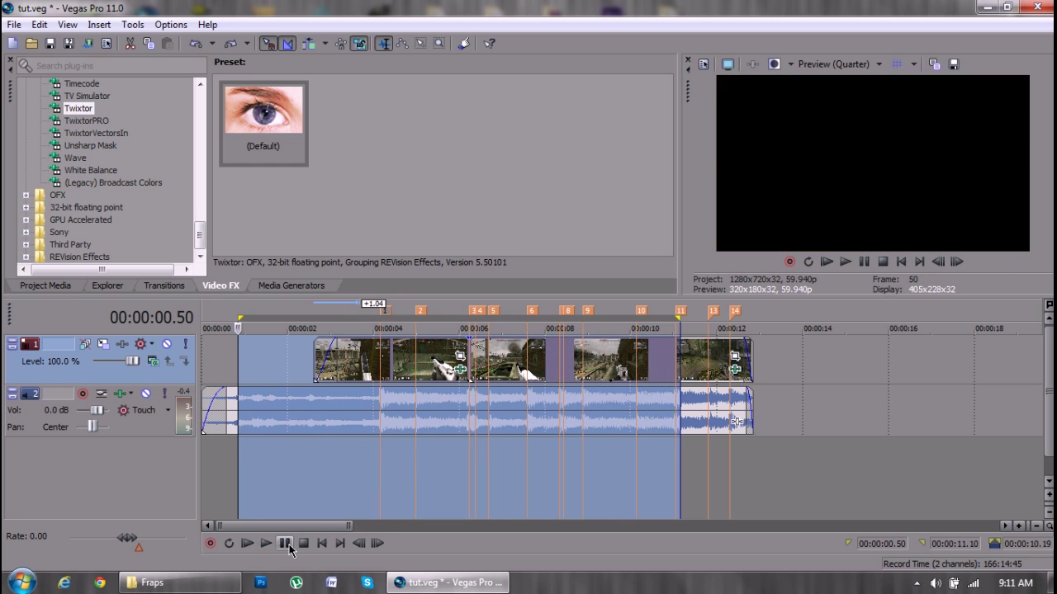
pyautogui.click(284, 544)
pyautogui.scroll(-5, 575, 475)
pyautogui.scroll(3, 398, 465)
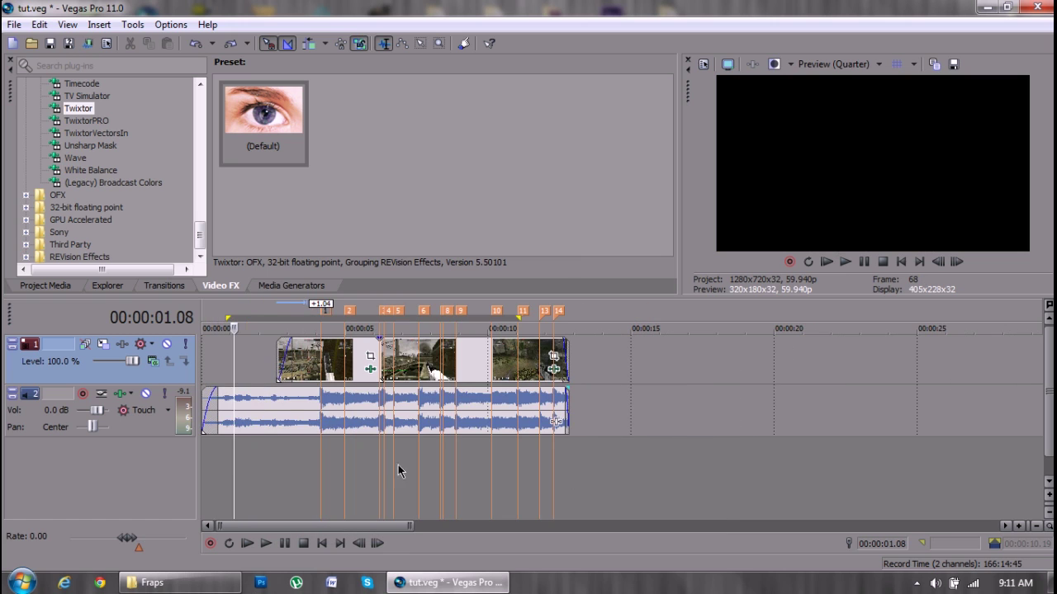
pyautogui.click(364, 458)
pyautogui.scroll(5, 388, 458)
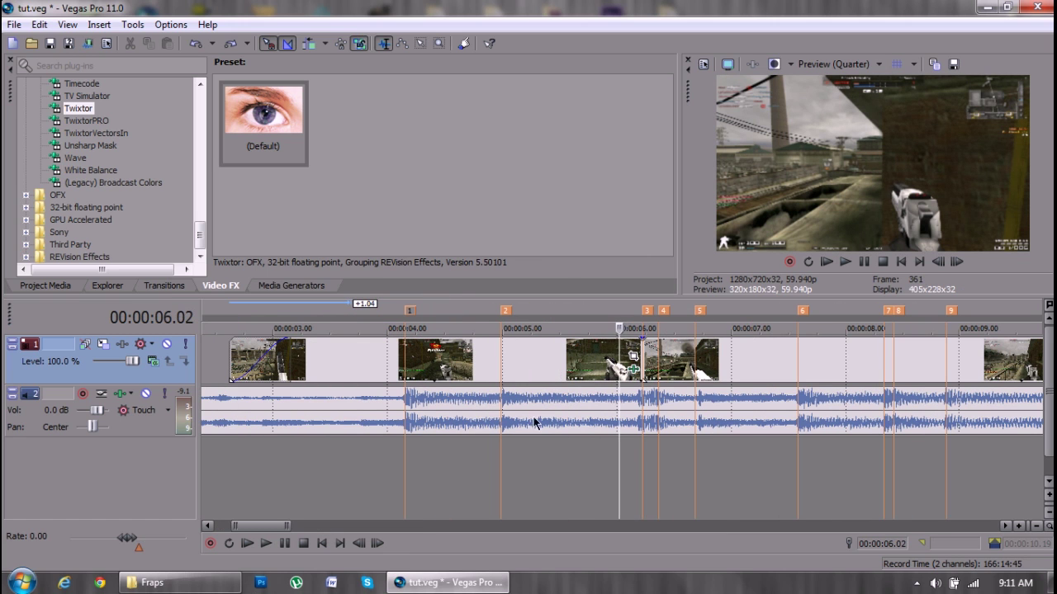
# Add a Twixtor Speed % keyframe of 300 near 00:00:03.28 at the clip's end, then close the effect window.
pyautogui.click(633, 356)
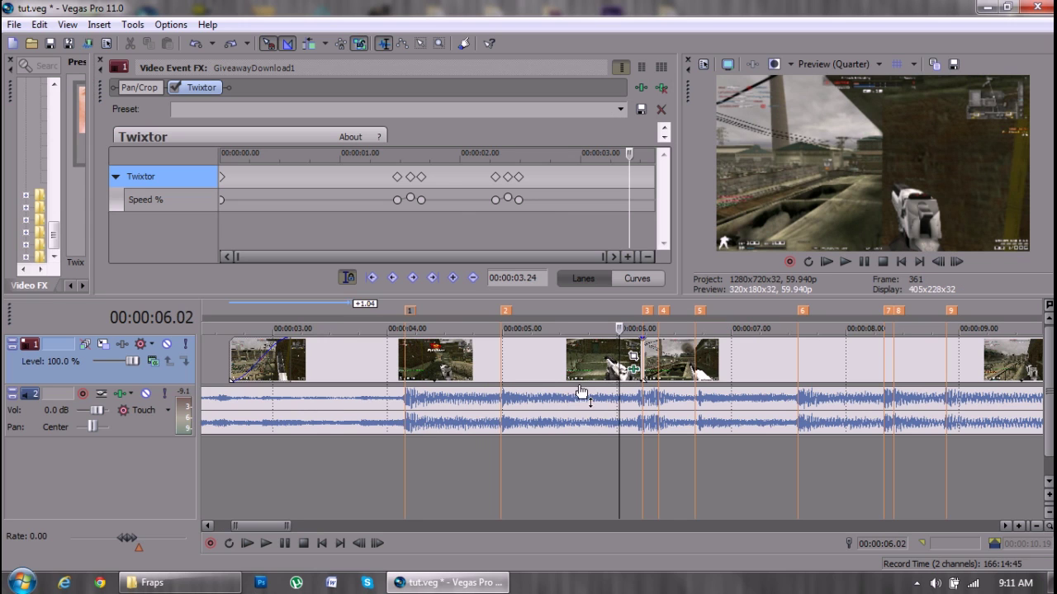
pyautogui.doubleClick(628, 202)
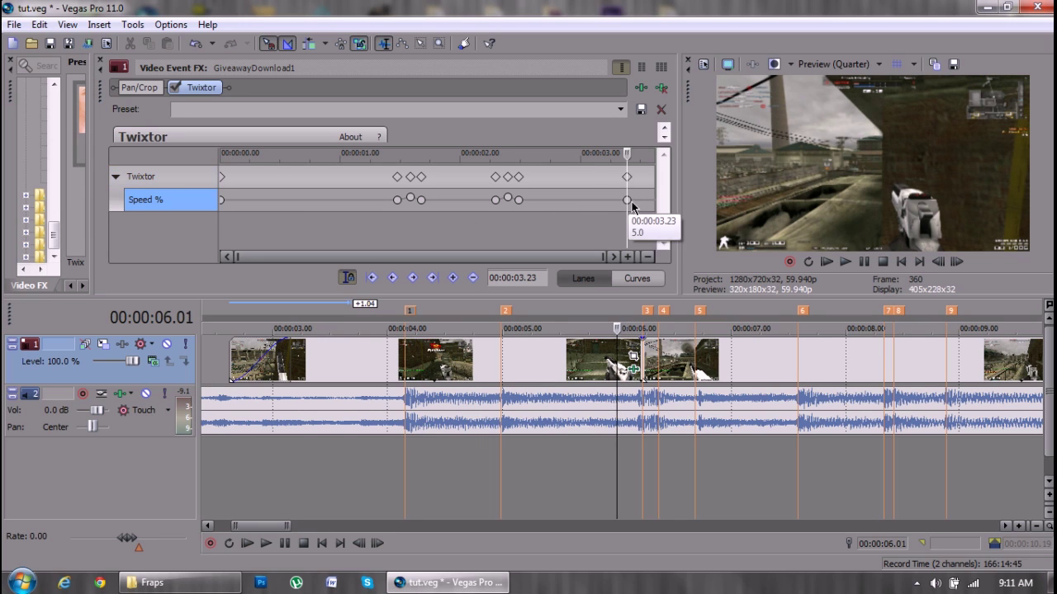
pyautogui.doubleClick(635, 200)
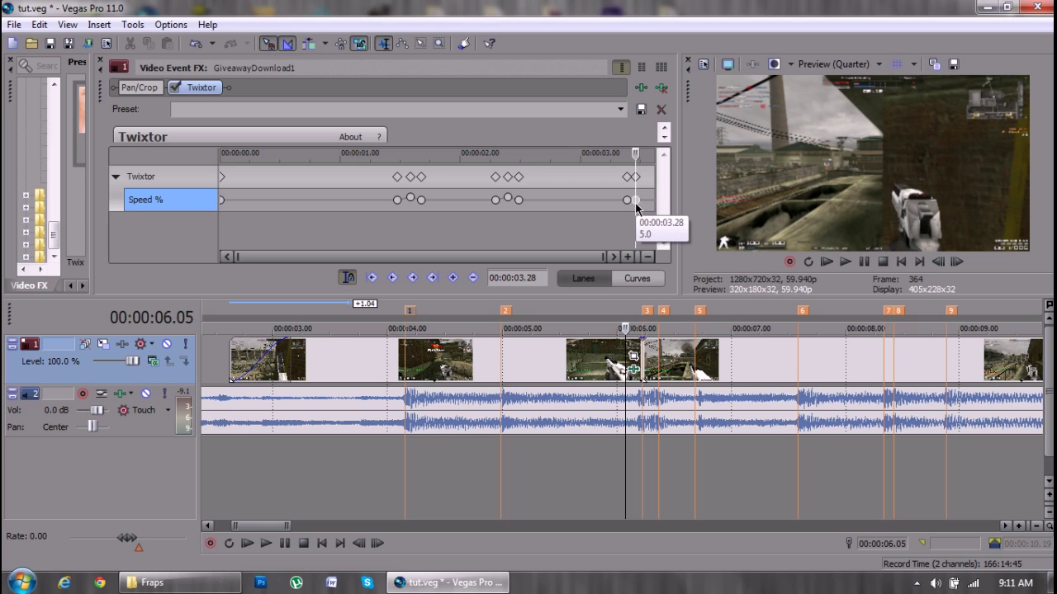
pyautogui.doubleClick(637, 203)
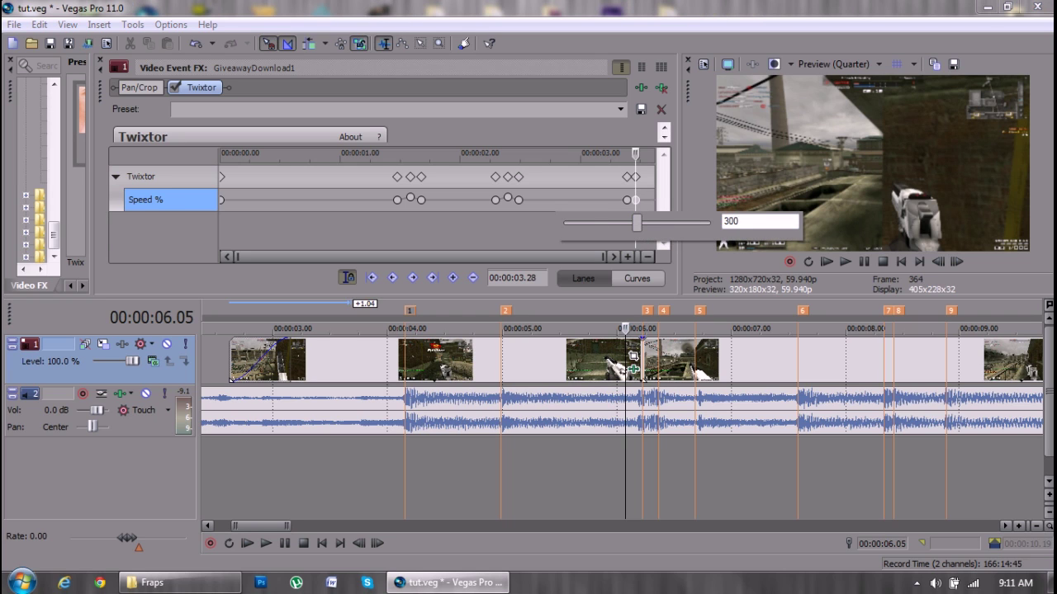
pyautogui.press('Return')
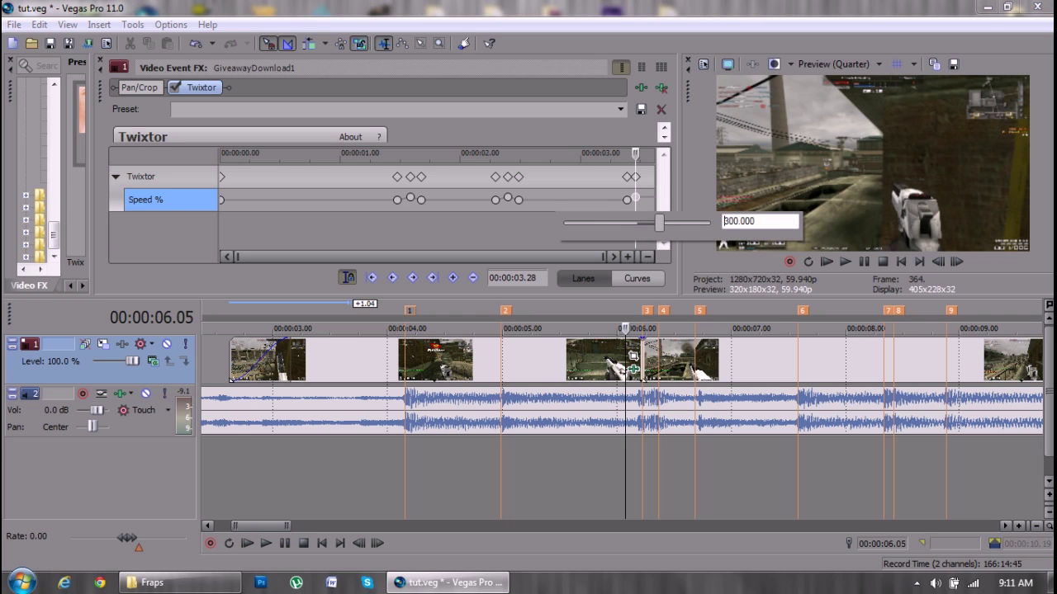
pyautogui.click(98, 63)
pyautogui.click(100, 65)
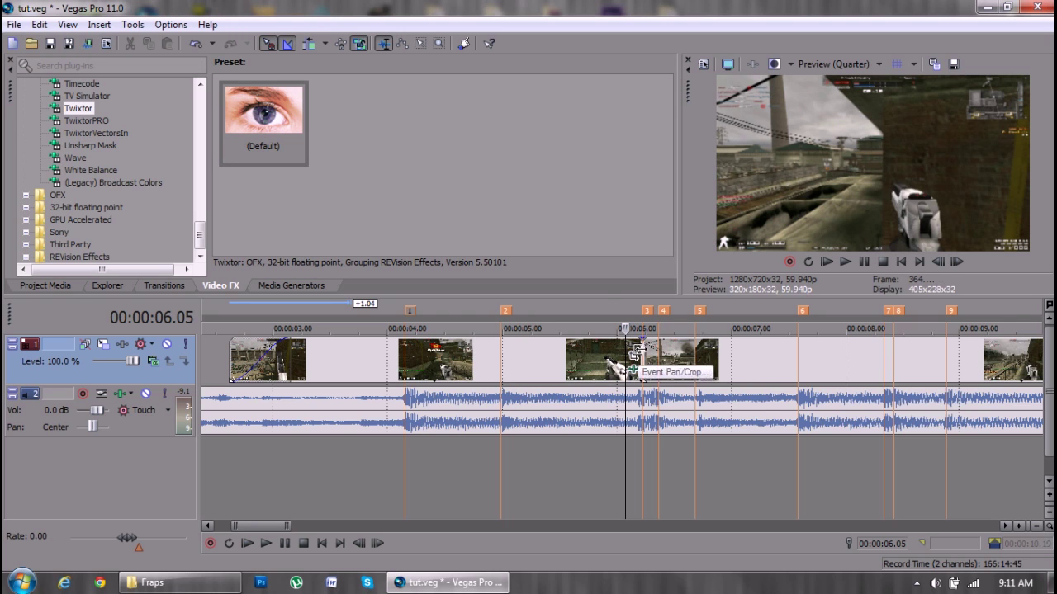
pyautogui.click(637, 357)
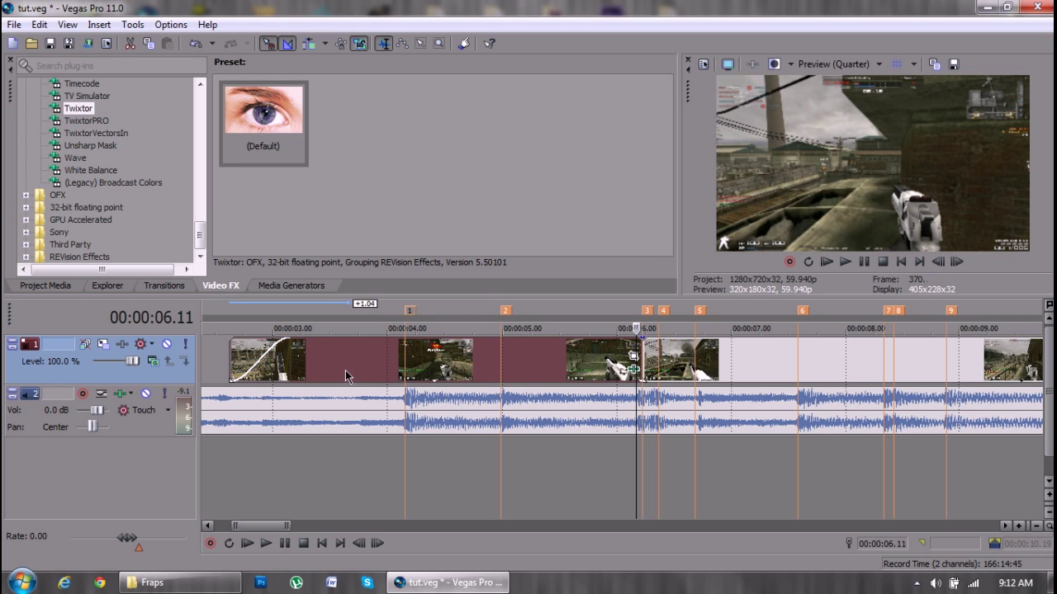
pyautogui.press('Home')
pyautogui.press('space')
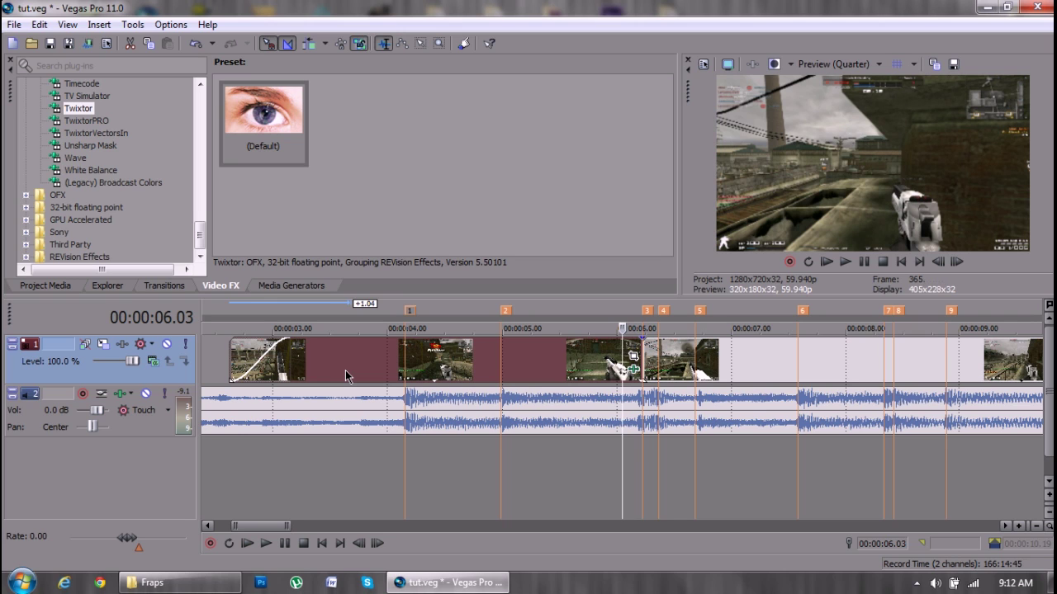
pyautogui.press('Right')
pyautogui.press('Right')
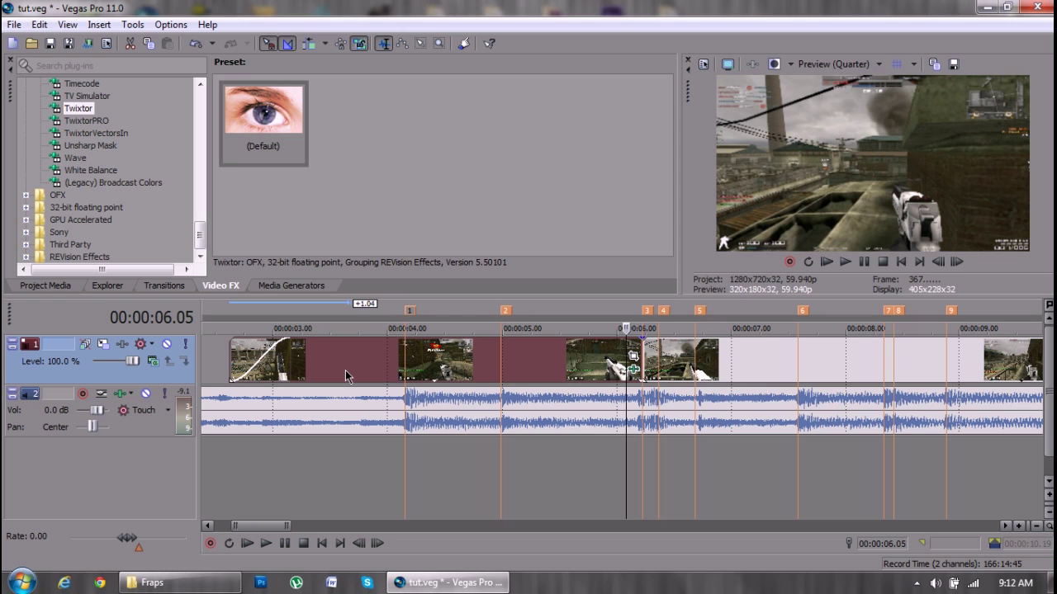
pyautogui.press('Right')
pyautogui.press('Right')
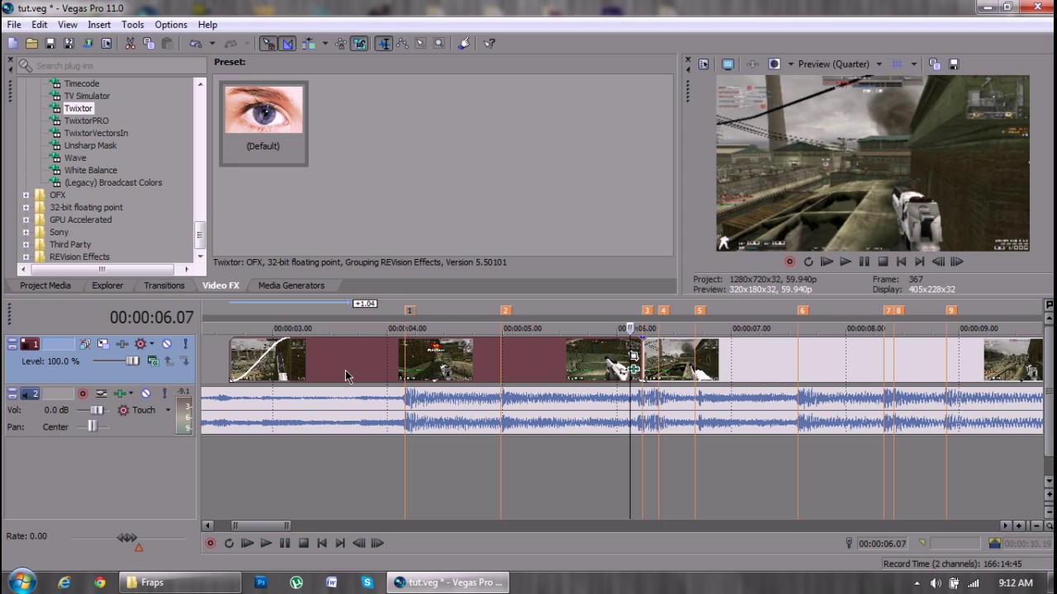
pyautogui.press('Right')
pyautogui.press('Right')
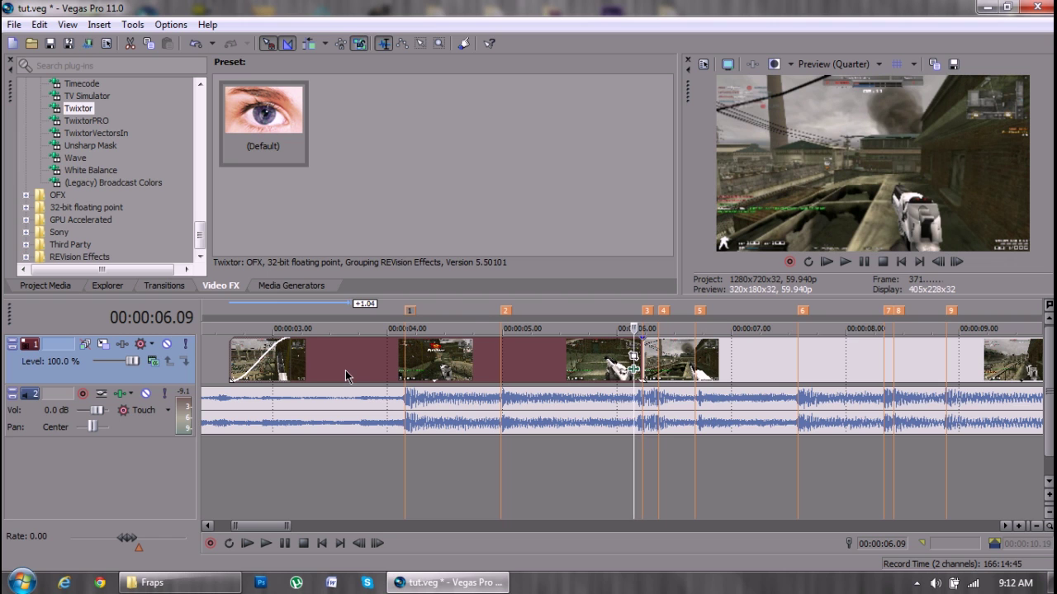
pyautogui.press('space')
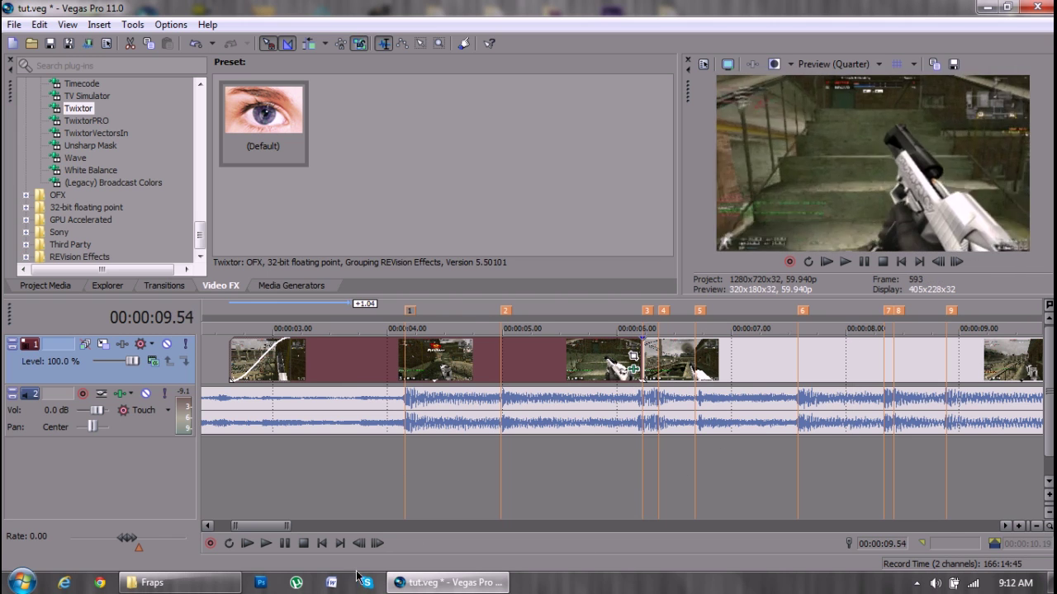
pyautogui.click(265, 543)
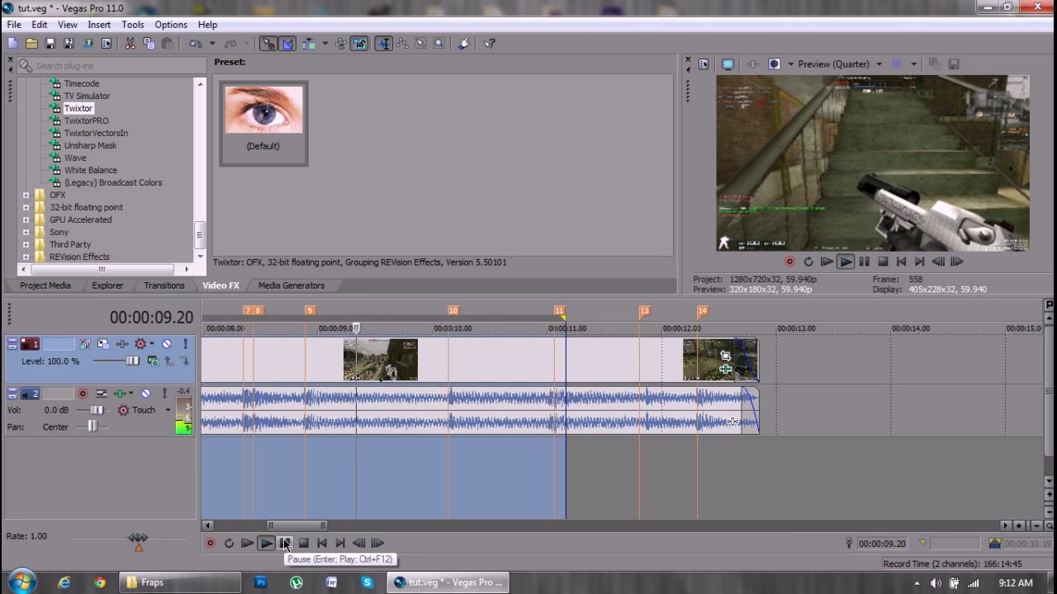
# Stop the preview and save the tut.veg project.
pyautogui.click(284, 544)
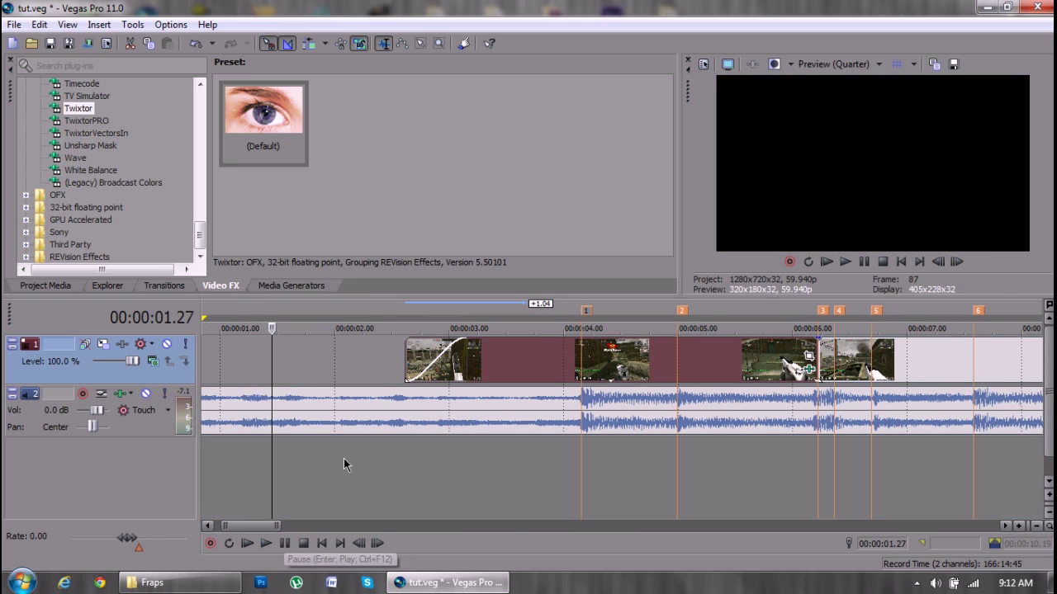
pyautogui.hotkey('ctrl', 's')
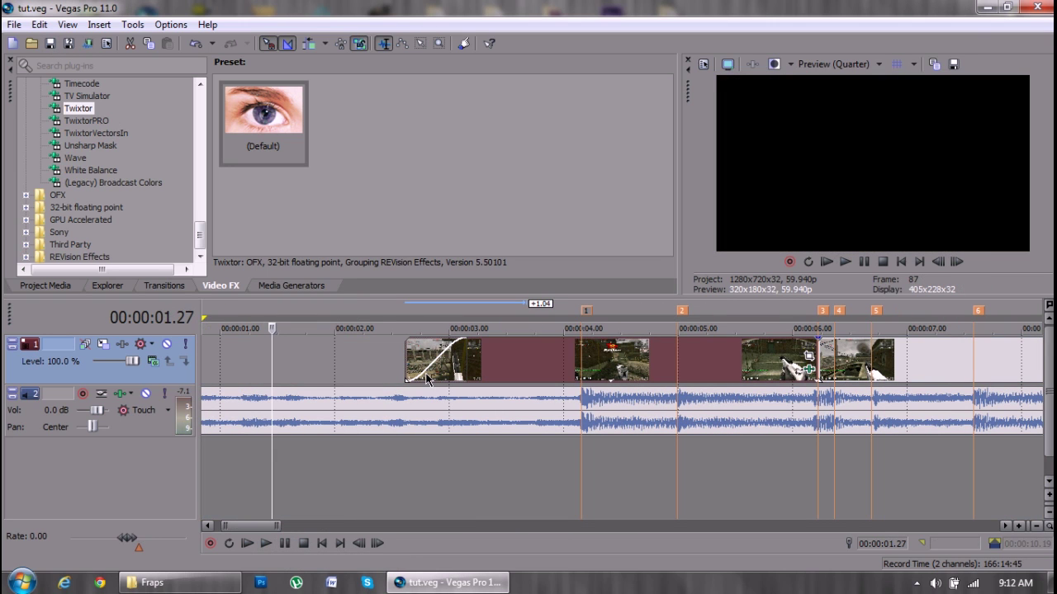